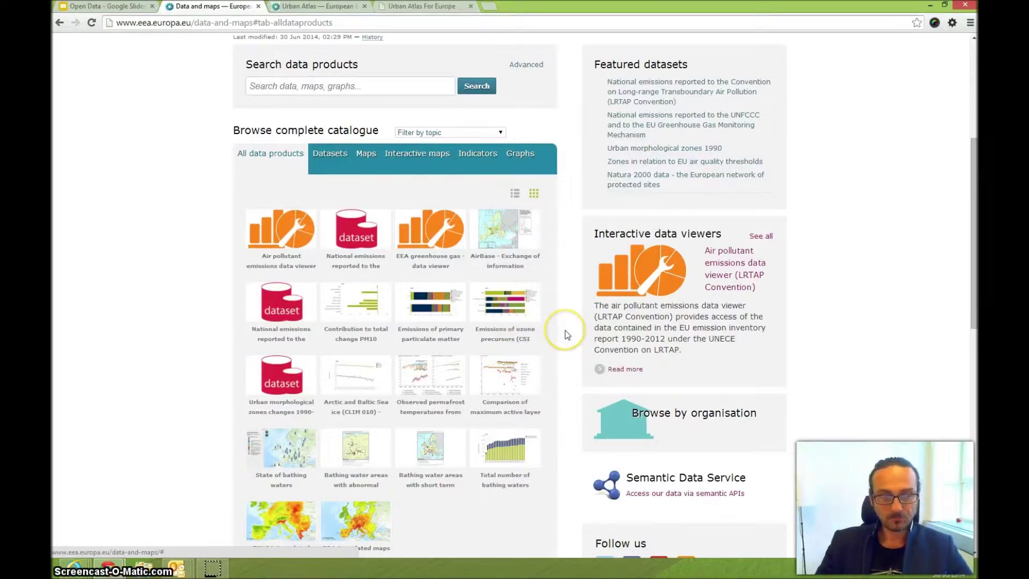
Step: Look over the Urban Atlas map viewer and dataset tabs, then return to Data and maps
{"action": "scroll", "coordinate": [562, 328], "scroll_direction": "up", "scroll_amount": 5}
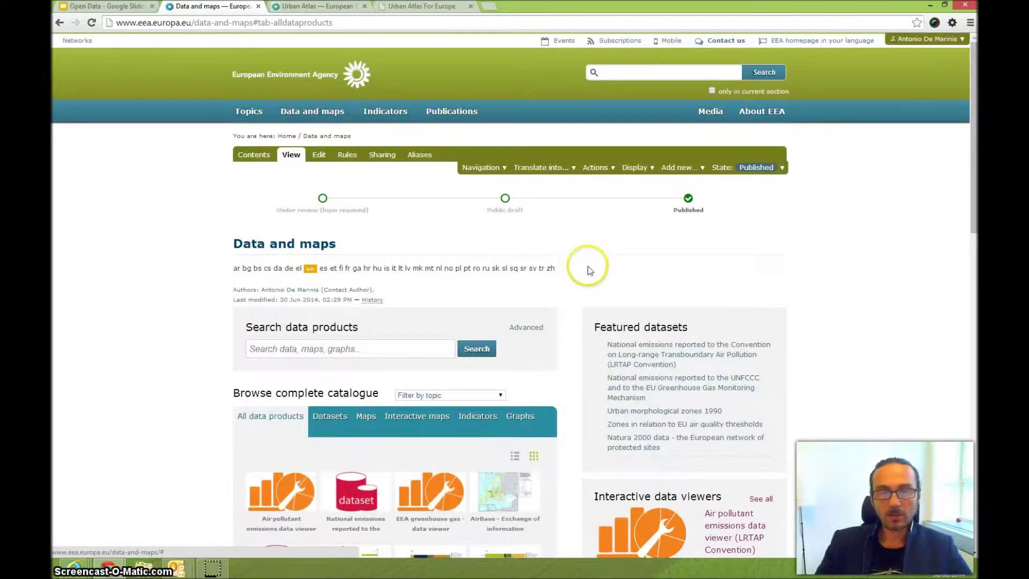
{"action": "scroll", "coordinate": [563, 284], "scroll_direction": "down", "scroll_amount": 3}
{"action": "scroll", "coordinate": [574, 204], "scroll_direction": "up", "scroll_amount": 2}
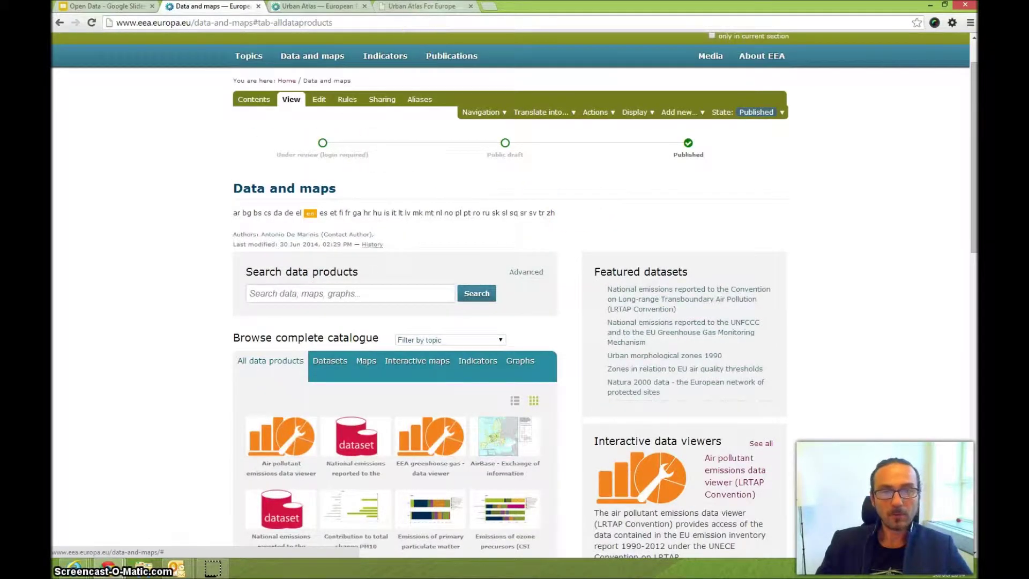
{"action": "left_click", "coordinate": [428, 7]}
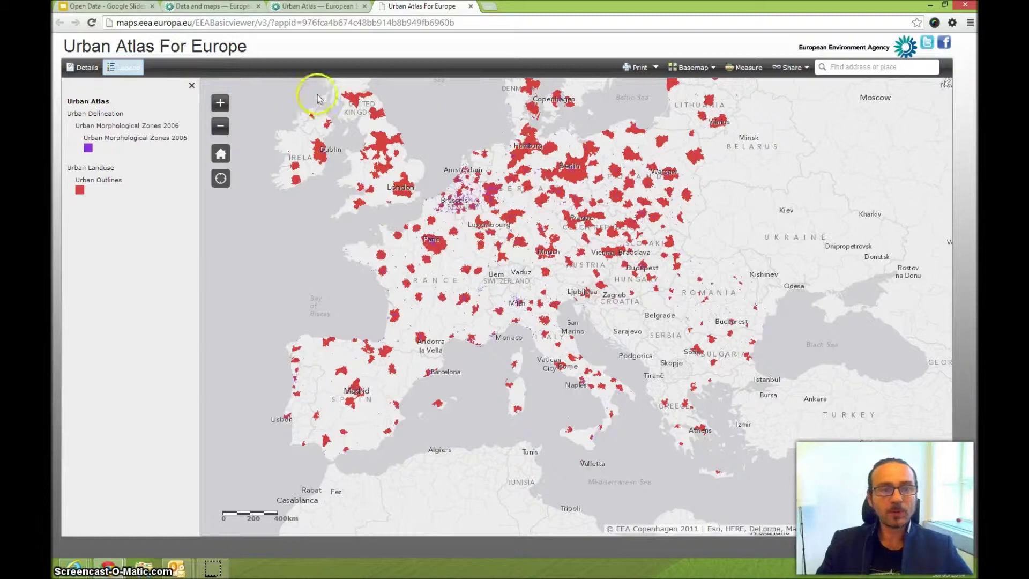
{"action": "left_click", "coordinate": [303, 13]}
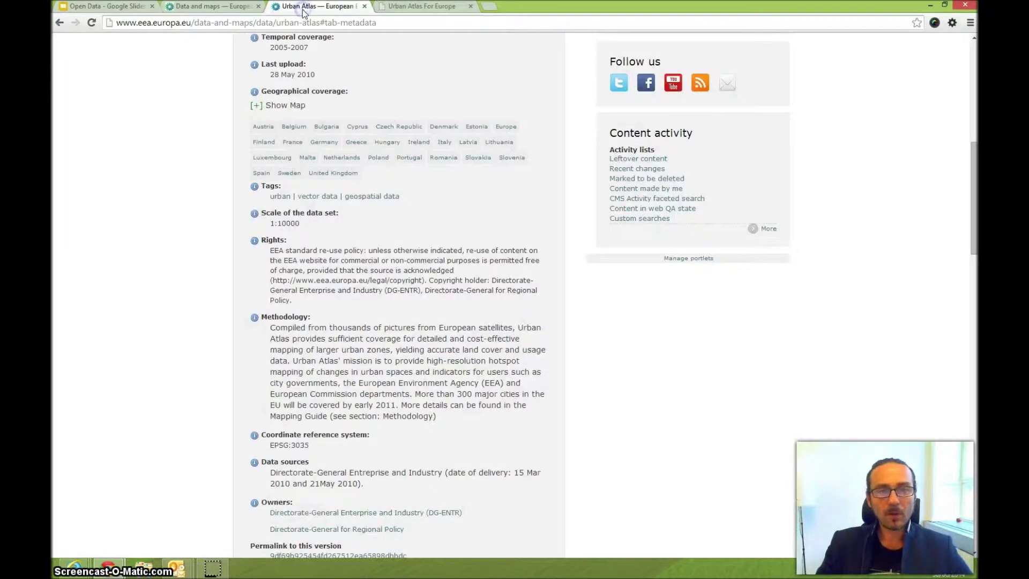
{"action": "left_click", "coordinate": [231, 8]}
Step: Filter the Data and maps catalogue to Interactive maps and list all items
{"action": "scroll", "coordinate": [343, 332], "scroll_direction": "down", "scroll_amount": 1}
{"action": "left_click", "coordinate": [421, 322]}
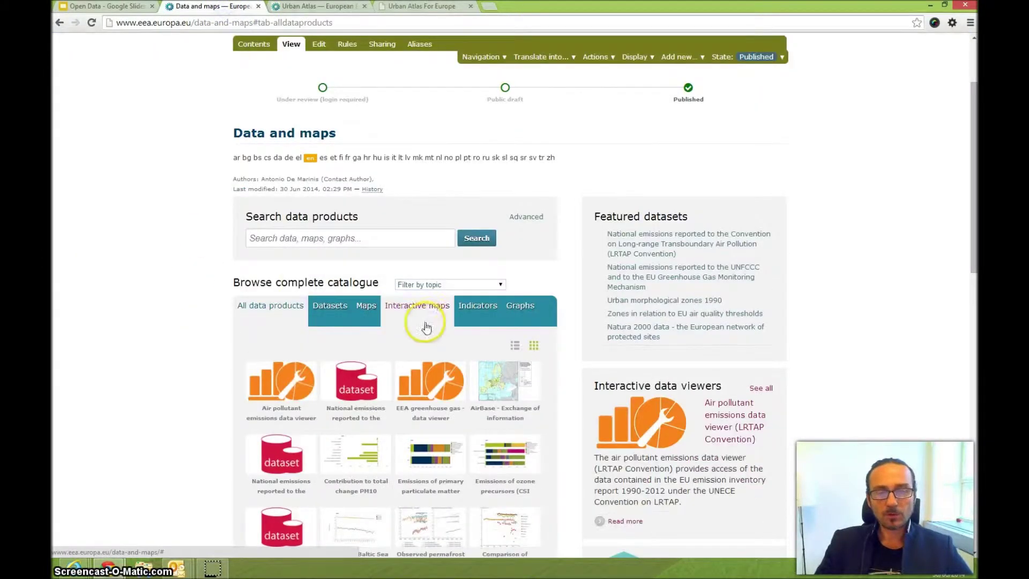
{"action": "scroll", "coordinate": [409, 311], "scroll_direction": "down", "scroll_amount": 5}
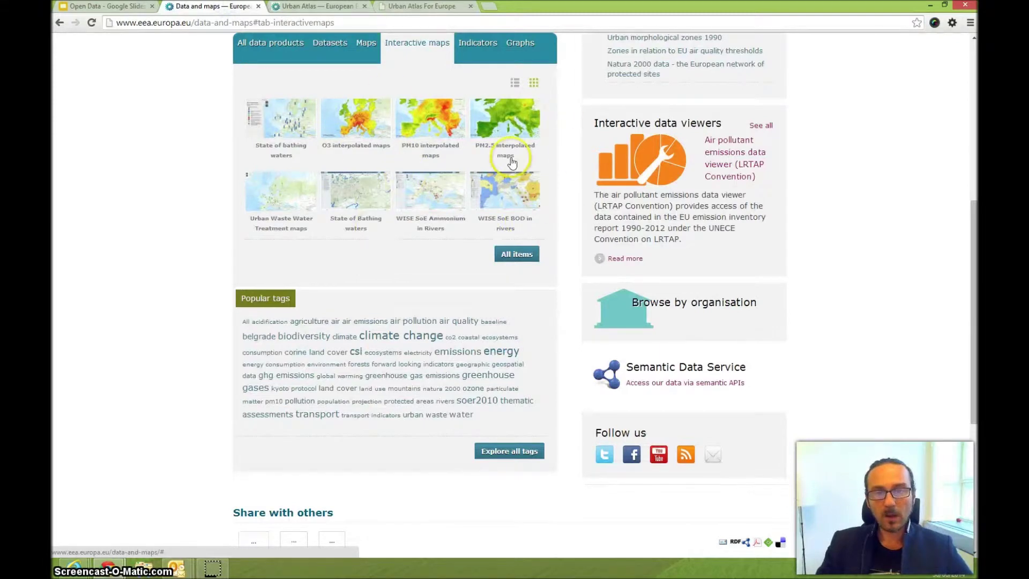
{"action": "scroll", "coordinate": [413, 164], "scroll_direction": "up", "scroll_amount": 5}
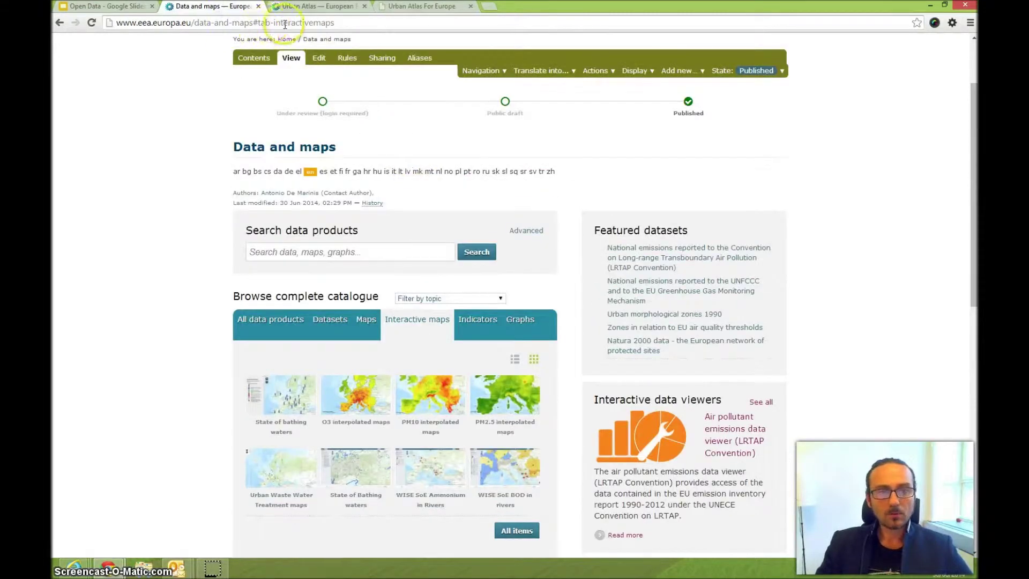
{"action": "scroll", "coordinate": [472, 391], "scroll_direction": "down", "scroll_amount": 2}
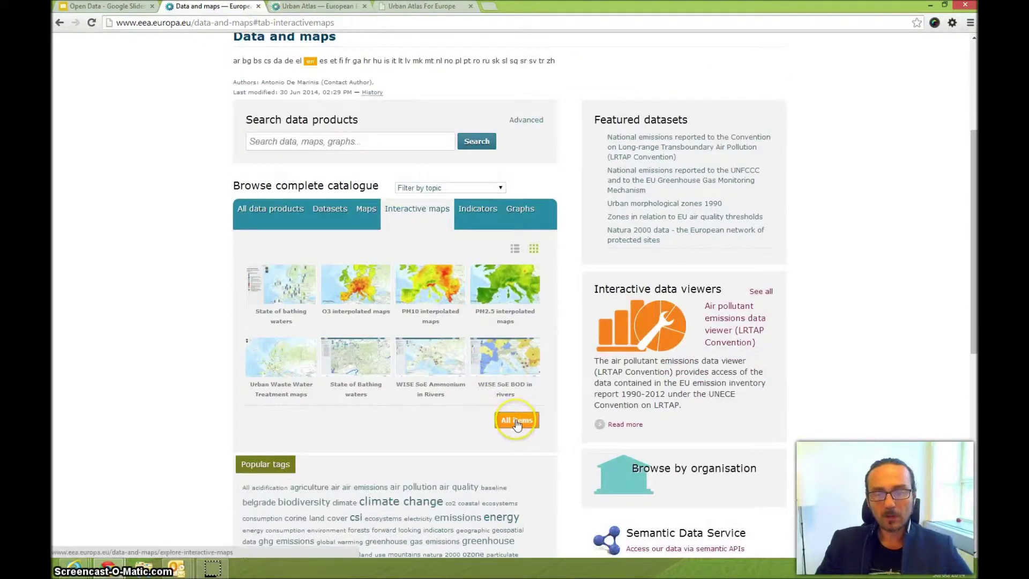
{"action": "left_click", "coordinate": [518, 424]}
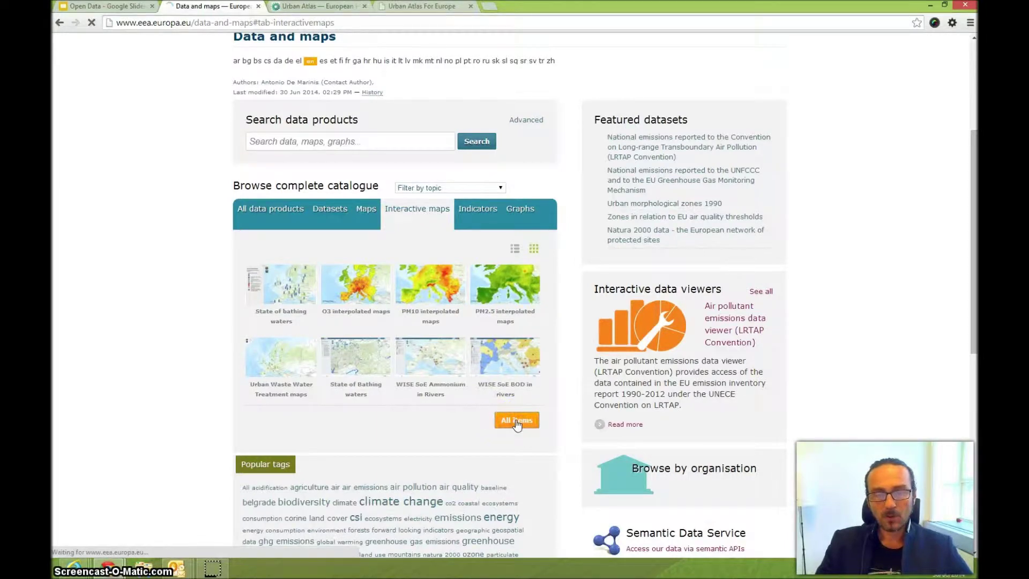
Step: Add a new GIS Map Application from the Environmental interactive maps page's Add new menu
{"action": "left_click", "coordinate": [537, 421]}
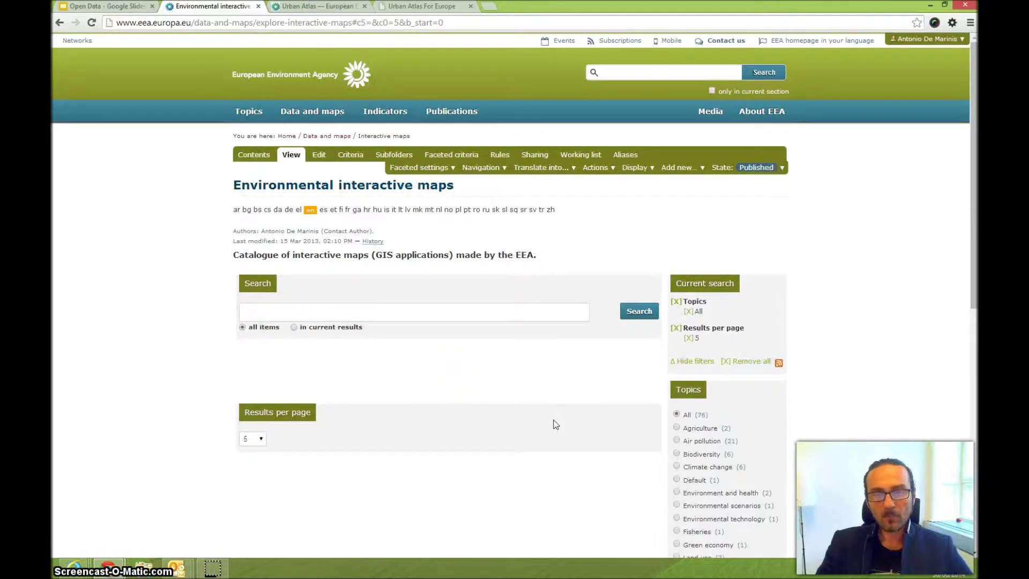
{"action": "left_click", "coordinate": [557, 324]}
{"action": "left_click", "coordinate": [682, 168]}
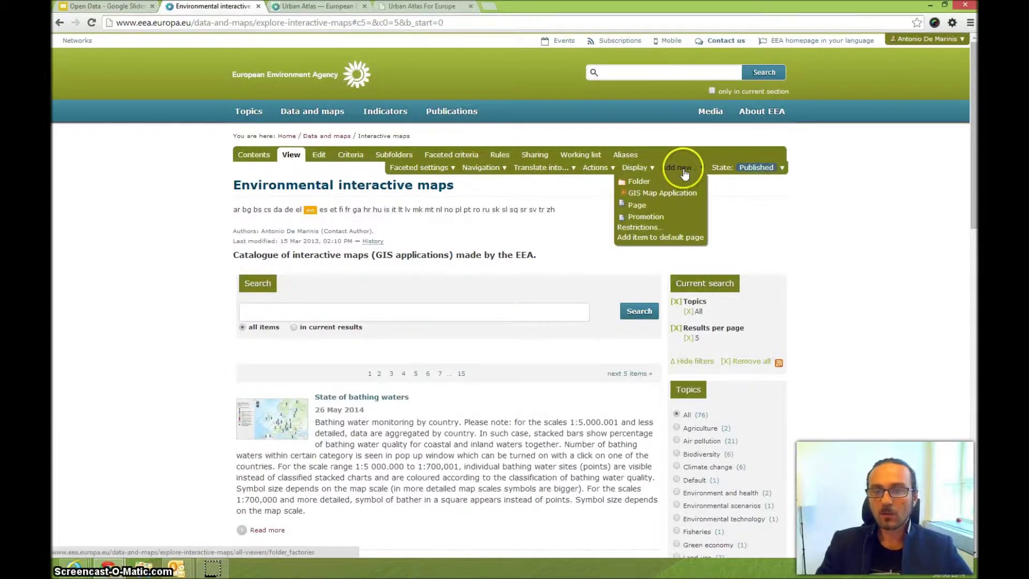
{"action": "left_click", "coordinate": [668, 195]}
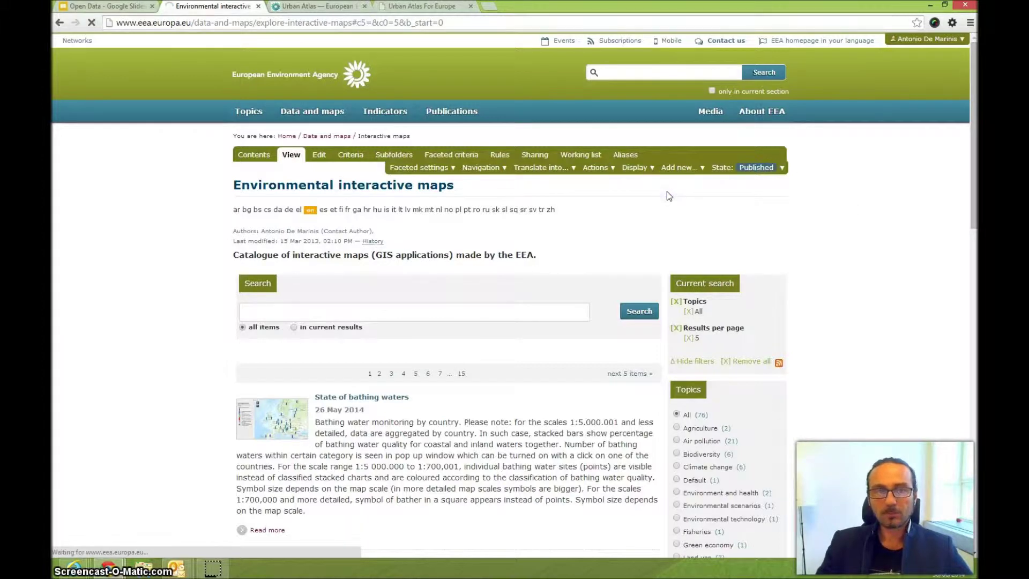
{"action": "left_click", "coordinate": [660, 191]}
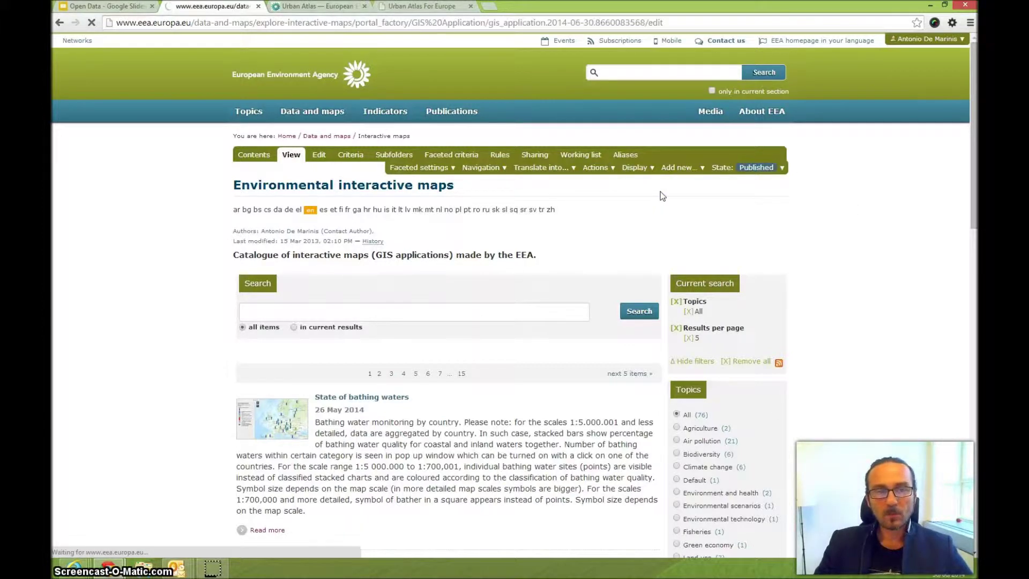
{"action": "left_click", "coordinate": [585, 197]}
Step: Look through the form's Categorization and Dates tabs, then return to the Default fields
{"action": "left_click", "coordinate": [213, 236]}
{"action": "scroll", "coordinate": [242, 241], "scroll_direction": "down", "scroll_amount": 2}
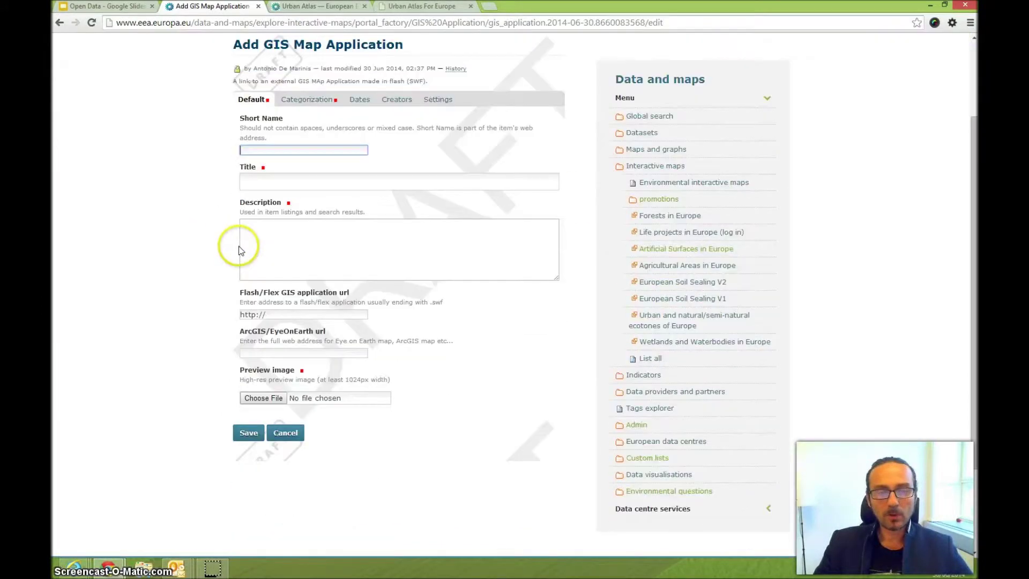
{"action": "scroll", "coordinate": [249, 241], "scroll_direction": "up", "scroll_amount": 1}
{"action": "left_click", "coordinate": [339, 156]}
{"action": "left_click", "coordinate": [360, 155]}
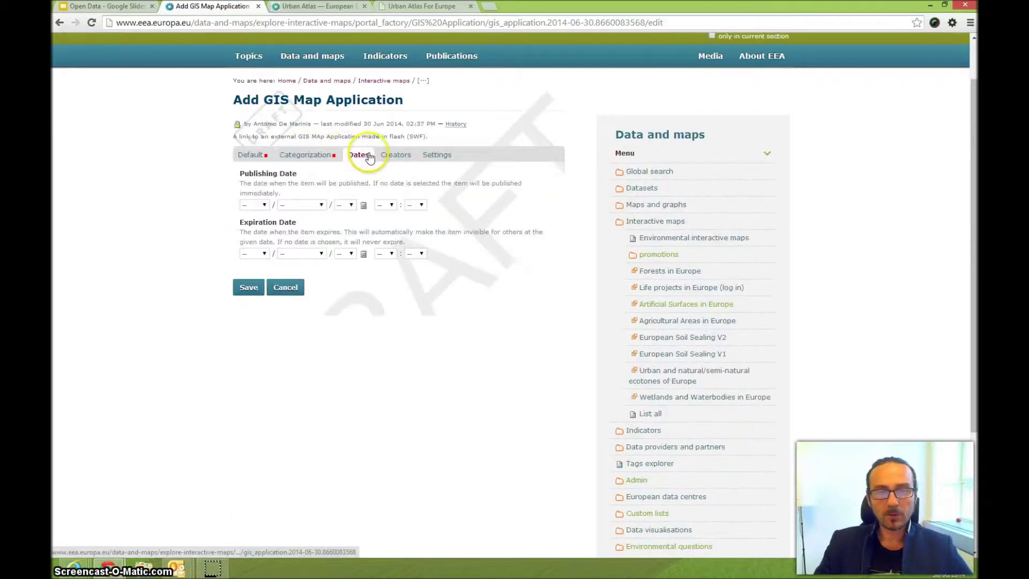
{"action": "left_click", "coordinate": [317, 155]}
{"action": "left_click", "coordinate": [261, 155]}
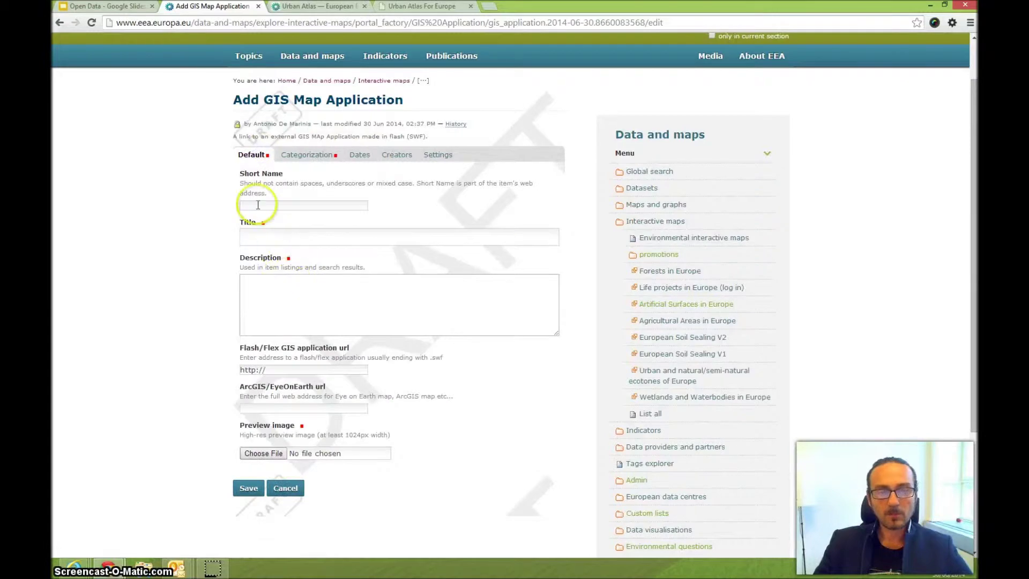
Step: Copy the title 'Urban Atlas For Europe' from the map viewer into the Title field
{"action": "left_click", "coordinate": [253, 241]}
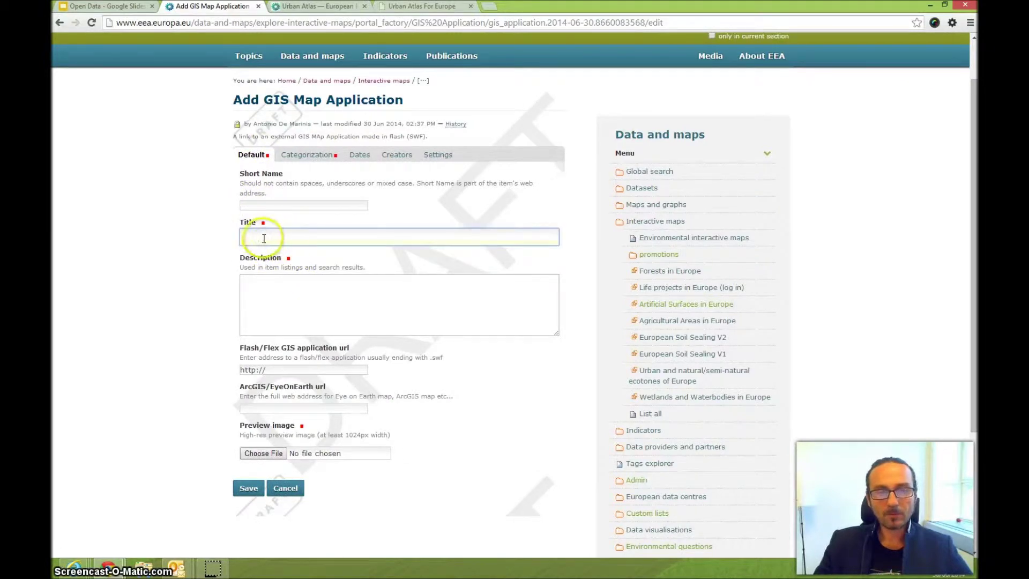
{"action": "left_click", "coordinate": [418, 6]}
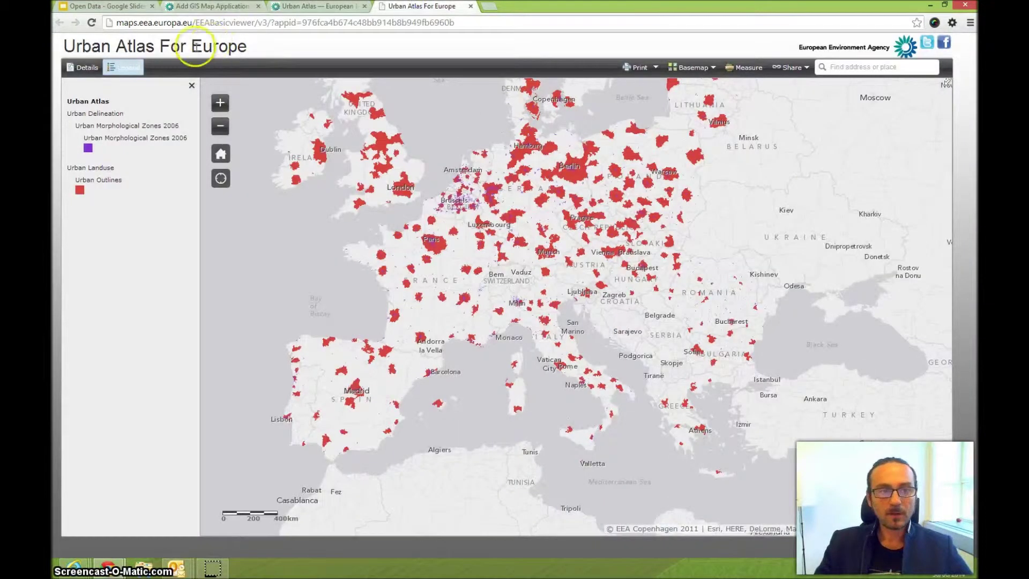
{"action": "left_click_drag", "start_coordinate": [64, 46], "coordinate": [248, 50]}
{"action": "key", "text": "ctrl+c"}
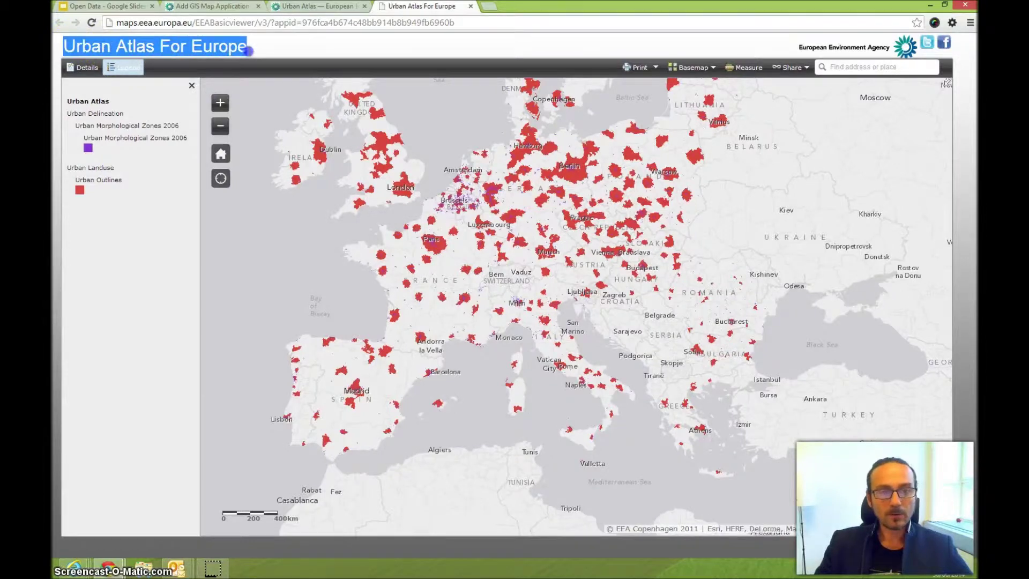
{"action": "left_click", "coordinate": [300, 8]}
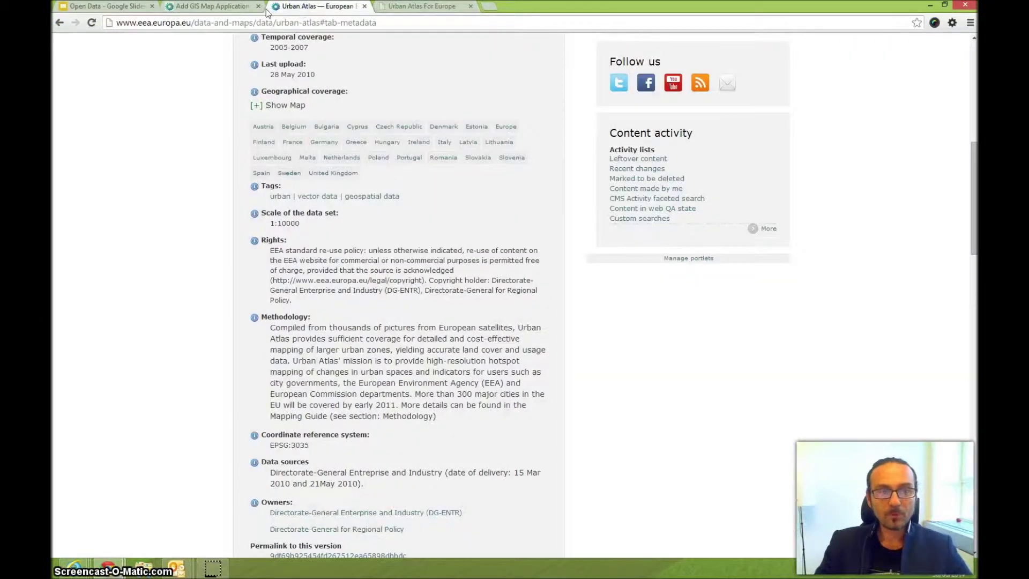
{"action": "left_click", "coordinate": [212, 7]}
{"action": "left_click", "coordinate": [273, 255]}
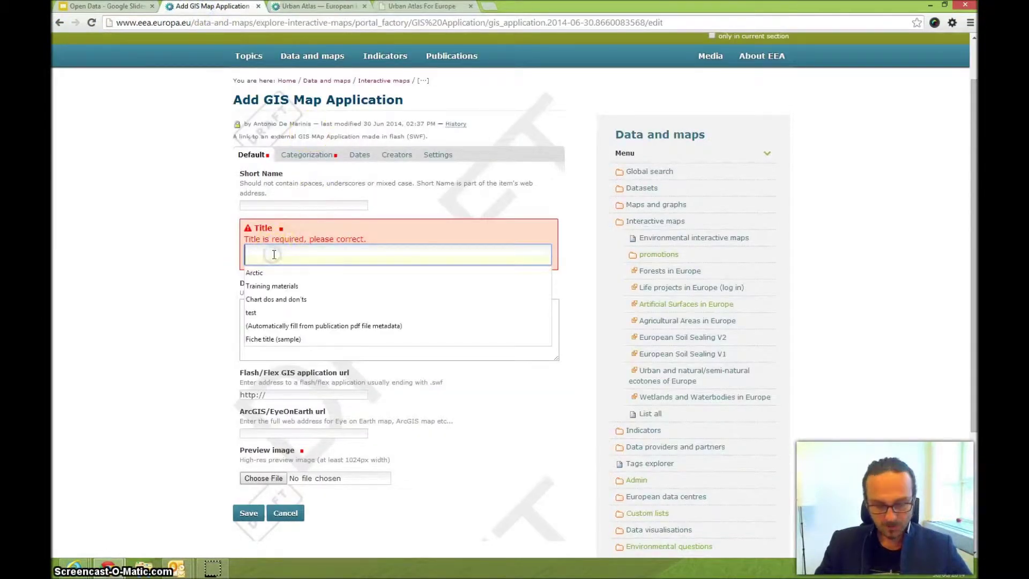
{"action": "key", "text": "ctrl+v"}
{"action": "left_click", "coordinate": [203, 263]}
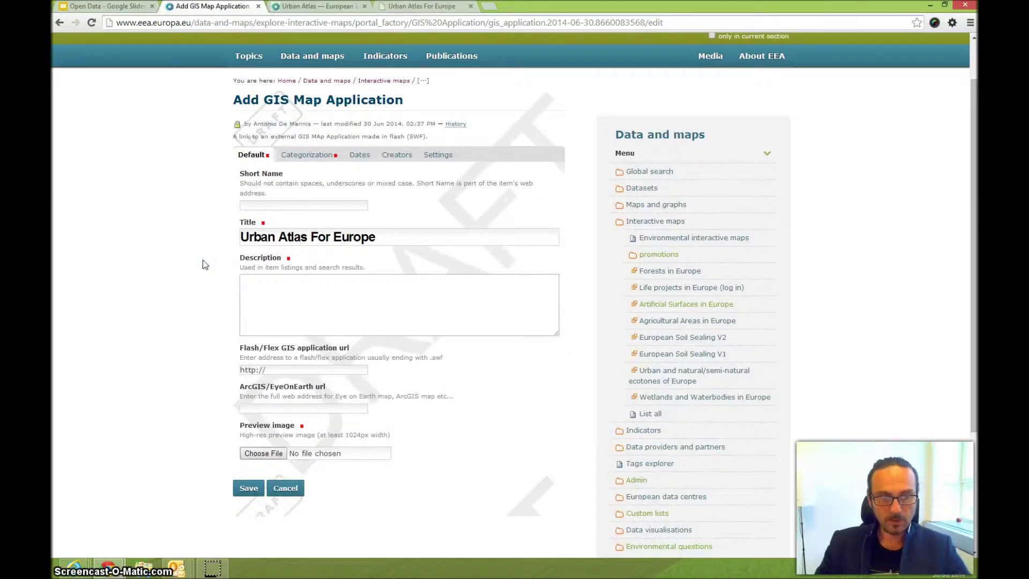
Step: Correct the Title to 'Urban Atlas for Europe' with a lowercase 'for'
{"action": "left_click", "coordinate": [288, 295]}
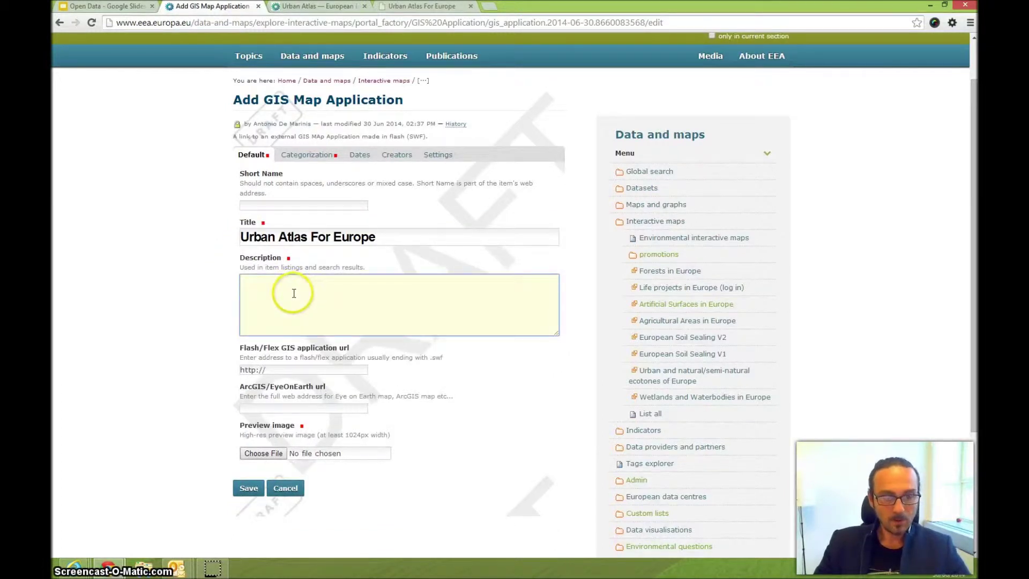
{"action": "left_click", "coordinate": [316, 231]}
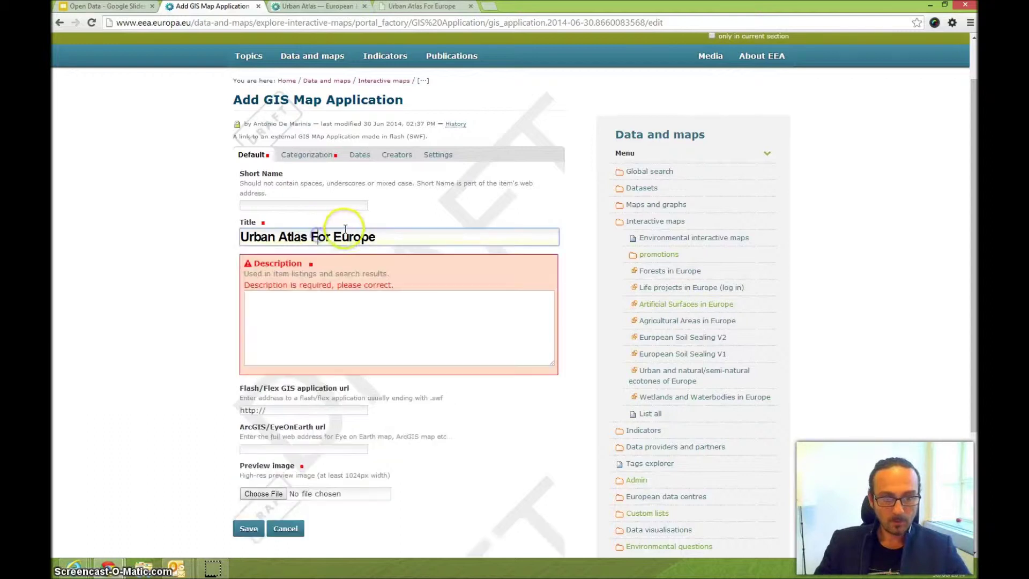
{"action": "key", "text": "BackSpace"}
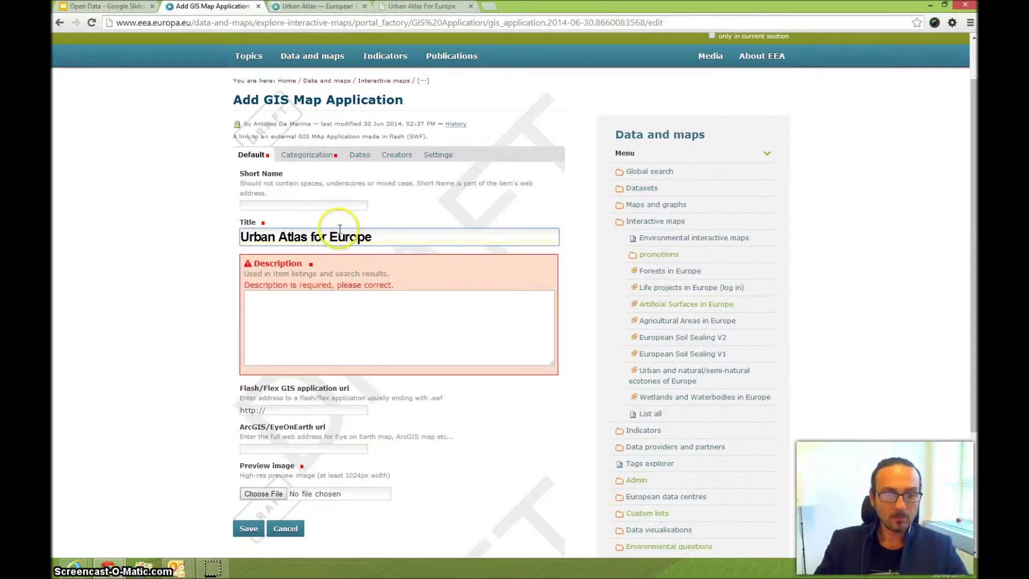
{"action": "left_click", "coordinate": [189, 321]}
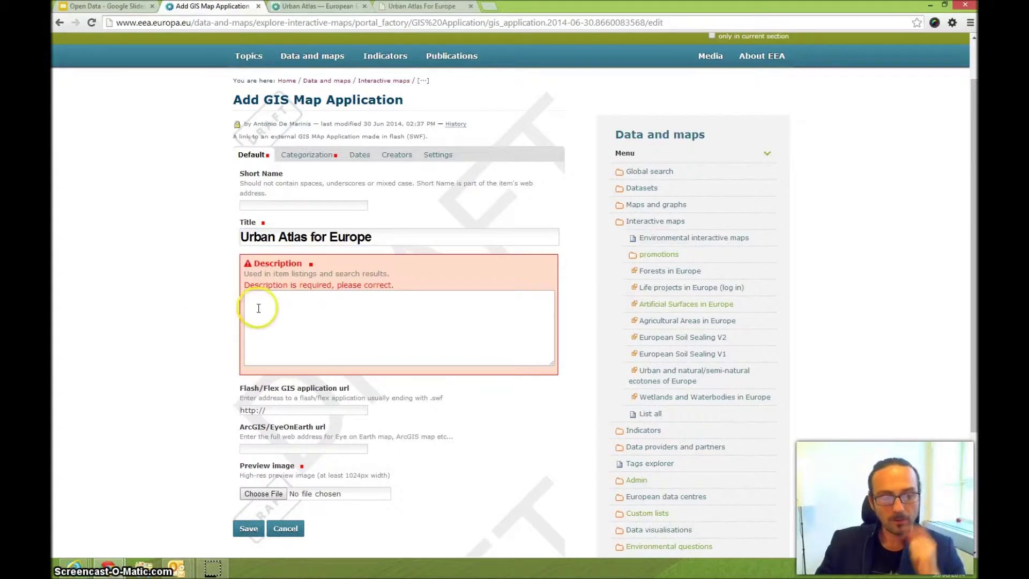
{"action": "left_click", "coordinate": [267, 304]}
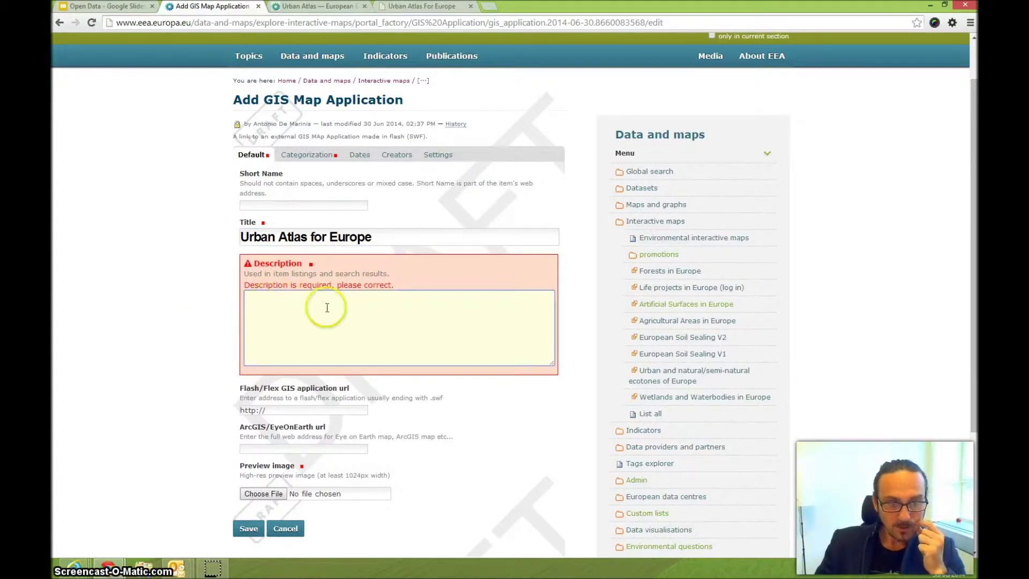
{"action": "left_click", "coordinate": [427, 6]}
Step: Copy the first paragraph of the map viewer's description into the Description field
{"action": "left_click", "coordinate": [83, 71]}
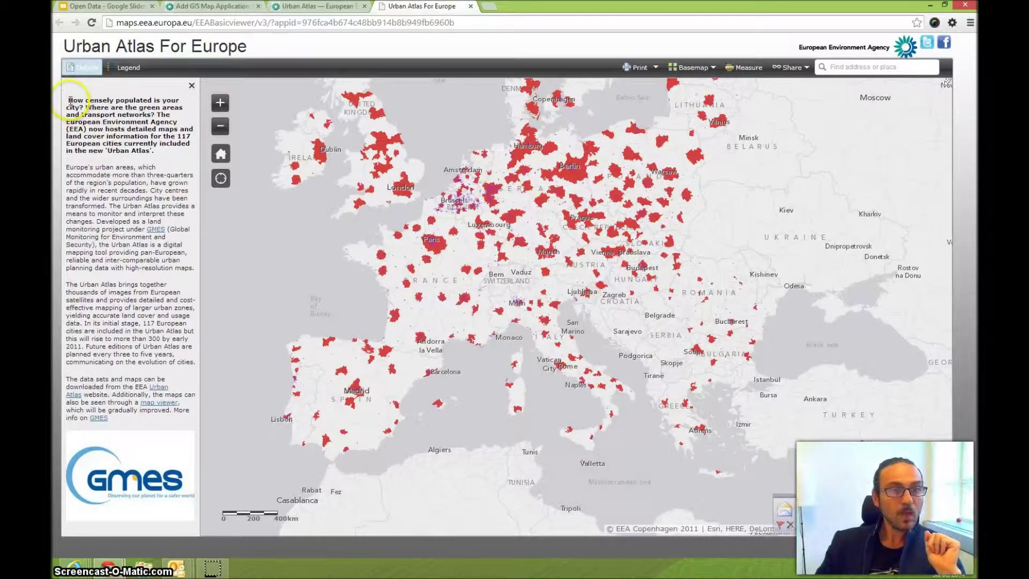
{"action": "left_click_drag", "start_coordinate": [90, 101], "coordinate": [167, 152]}
{"action": "right_click", "coordinate": [128, 135]}
{"action": "left_click", "coordinate": [146, 142]}
{"action": "left_click", "coordinate": [307, 11]}
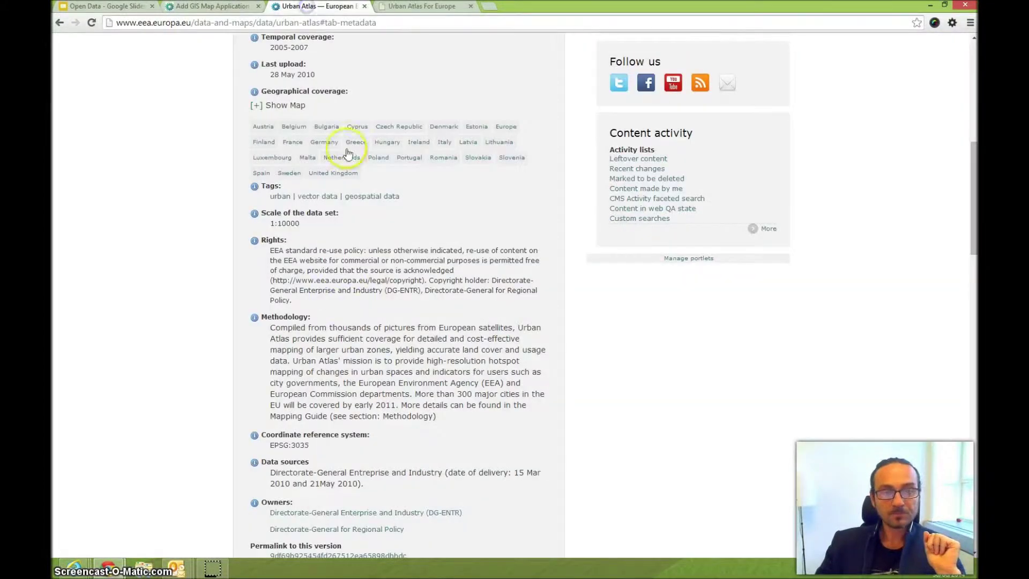
{"action": "left_click", "coordinate": [214, 6]}
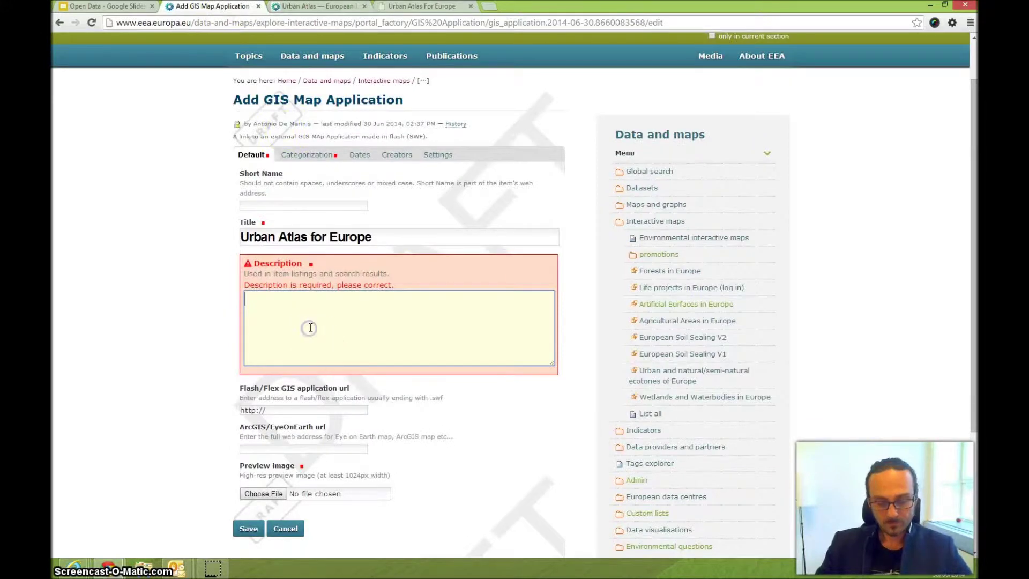
{"action": "key", "text": "ctrl+v"}
{"action": "left_click", "coordinate": [185, 334]}
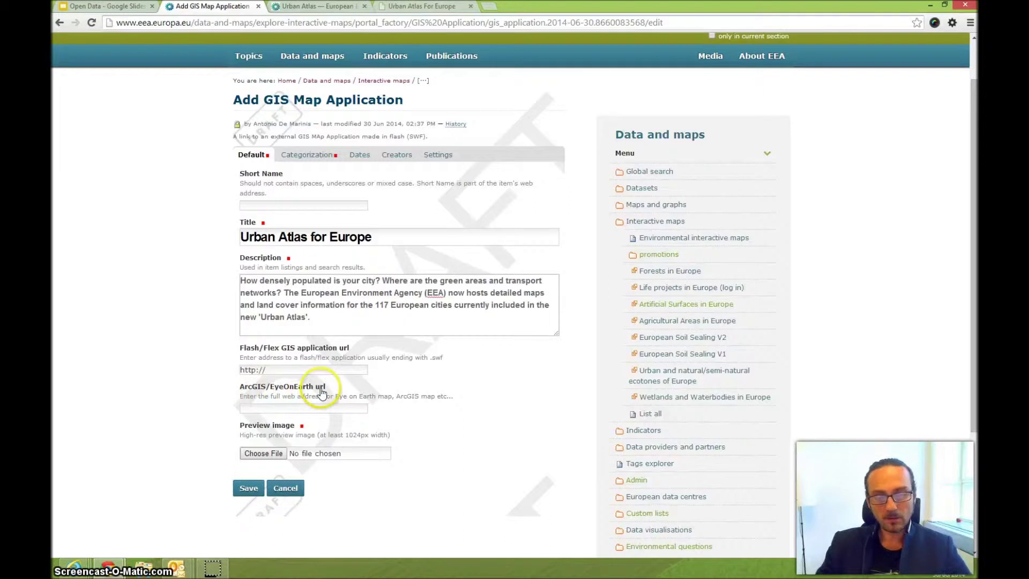
Step: Copy the map viewer's web address for the ArcGIS/EyeOnEarth url field
{"action": "left_click", "coordinate": [288, 408]}
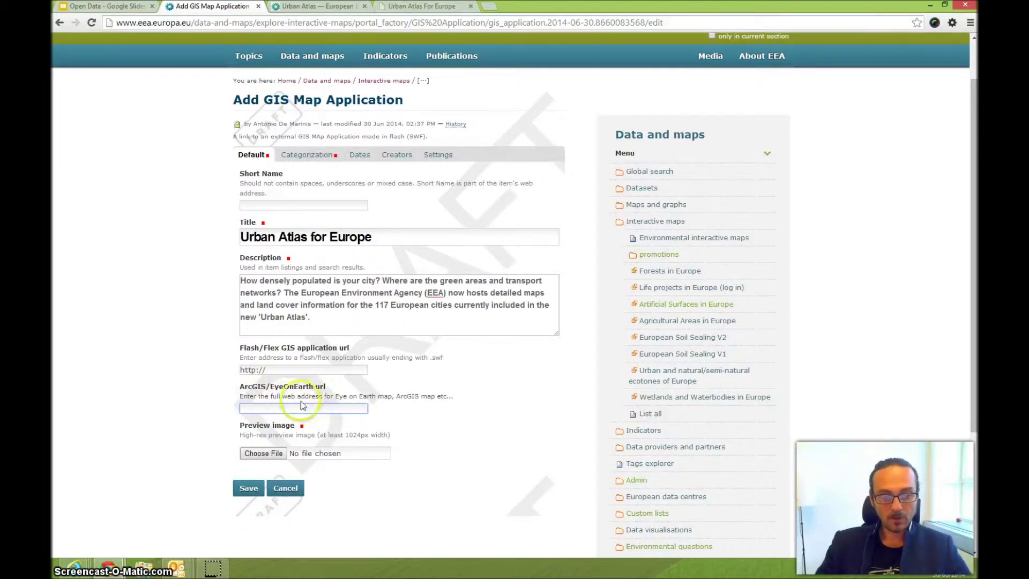
{"action": "left_click", "coordinate": [424, 7]}
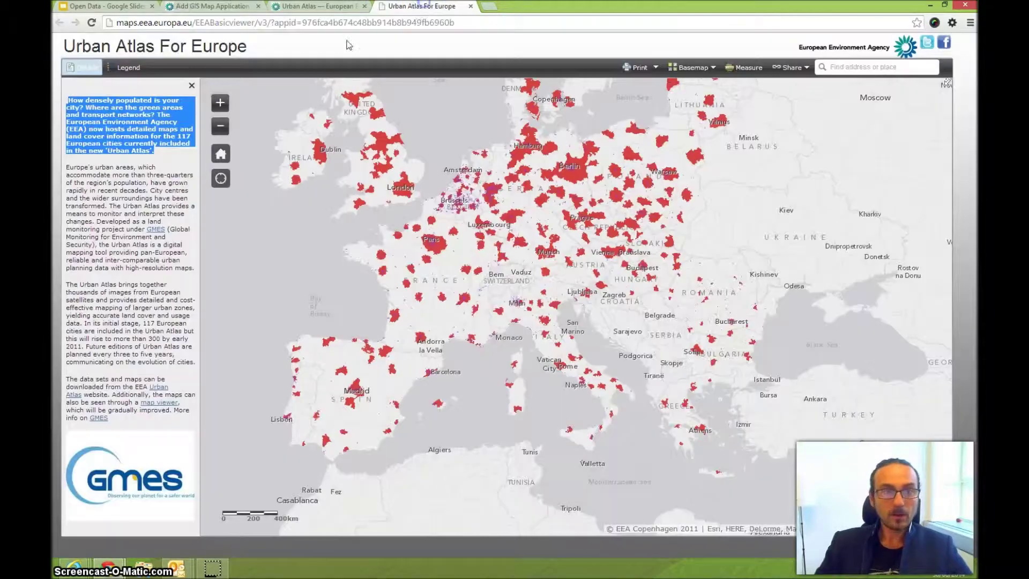
{"action": "left_click", "coordinate": [323, 24]}
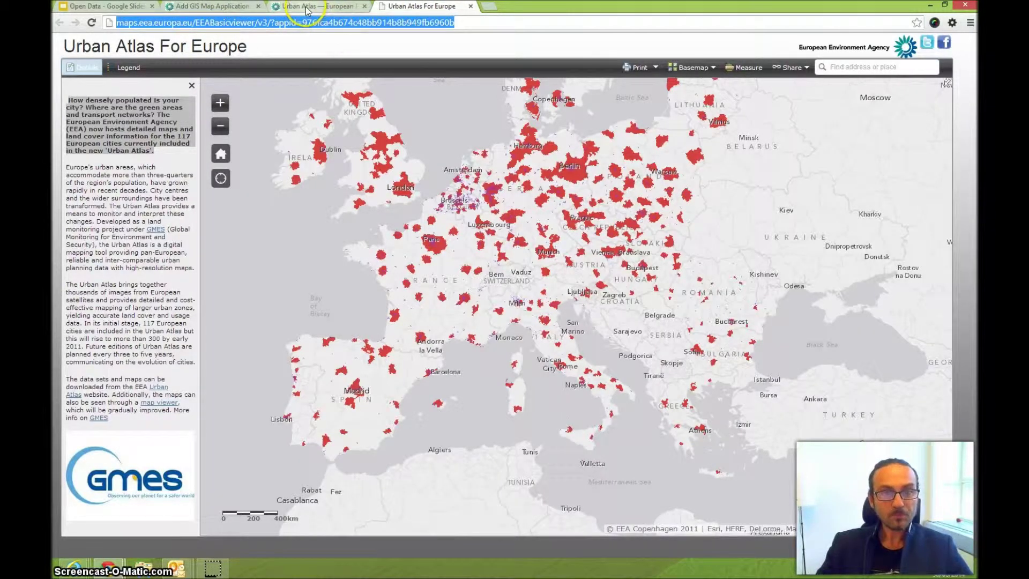
{"action": "left_click", "coordinate": [215, 6]}
{"action": "left_click", "coordinate": [291, 408]}
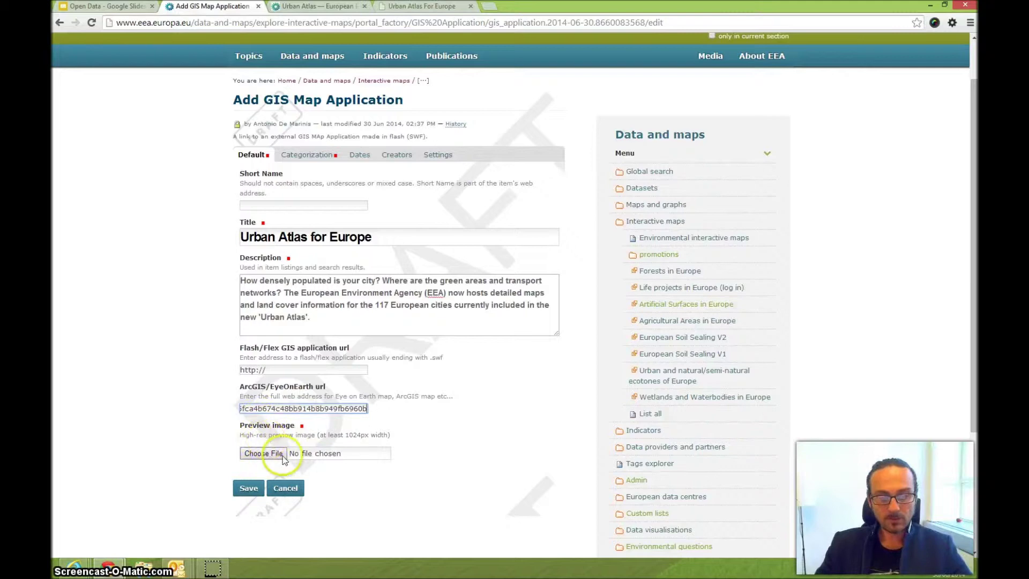
Step: Capture a selected area covering the Urban Atlas map with Awesome Screenshot
{"action": "left_click", "coordinate": [422, 6]}
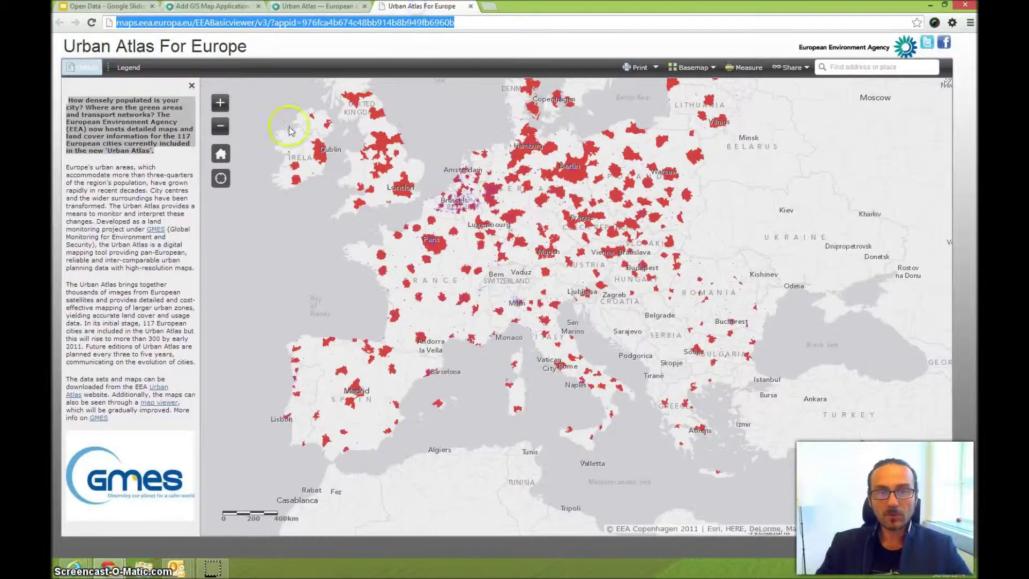
{"action": "left_click", "coordinate": [678, 42]}
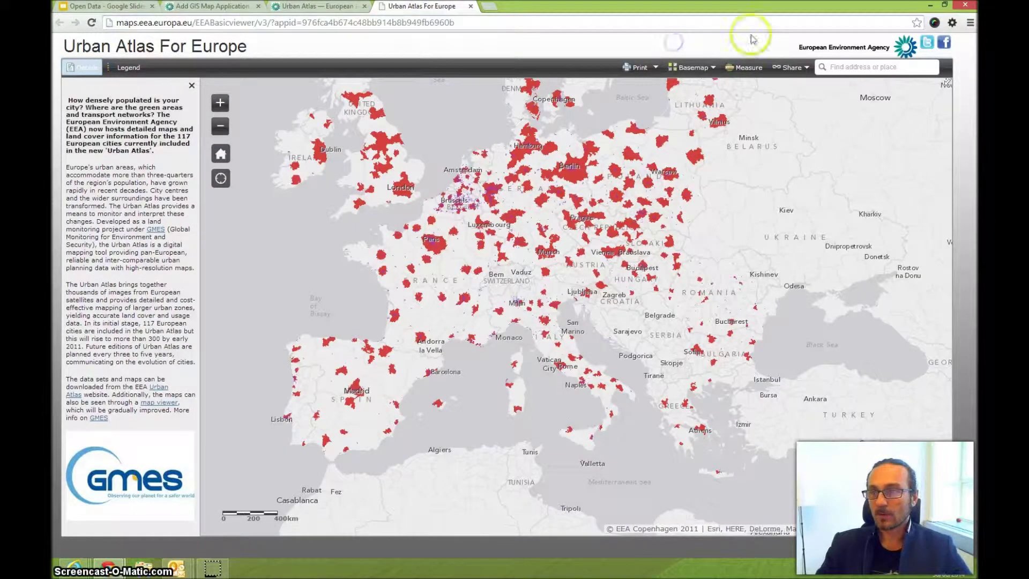
{"action": "left_click", "coordinate": [934, 24]}
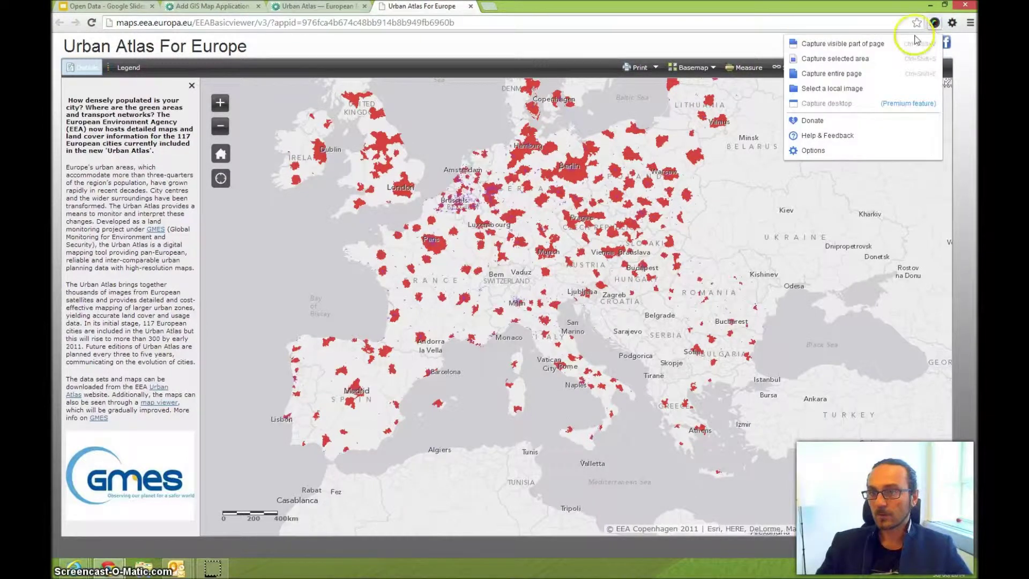
{"action": "left_click", "coordinate": [852, 59]}
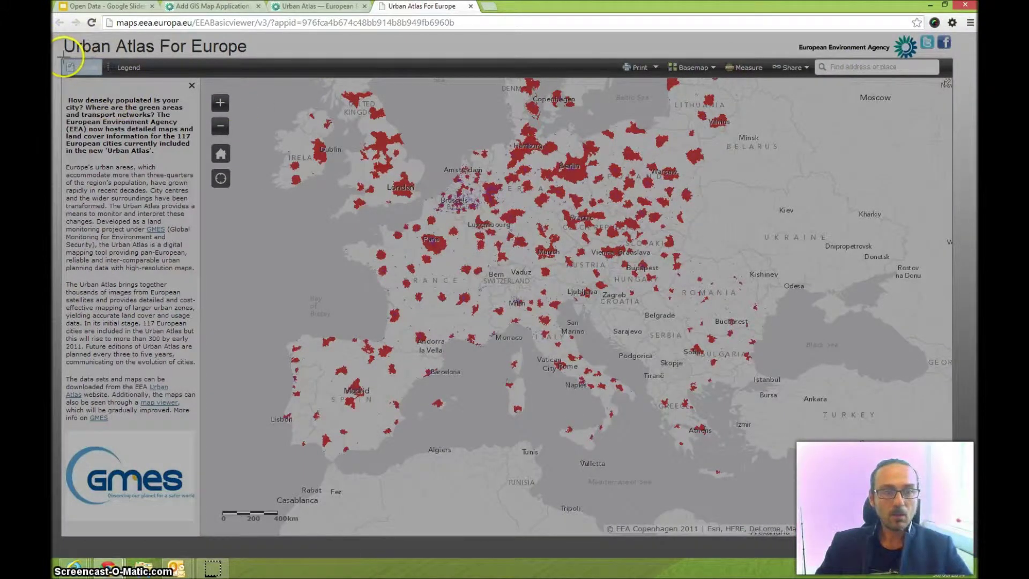
{"action": "left_click_drag", "start_coordinate": [201, 79], "coordinate": [891, 525]}
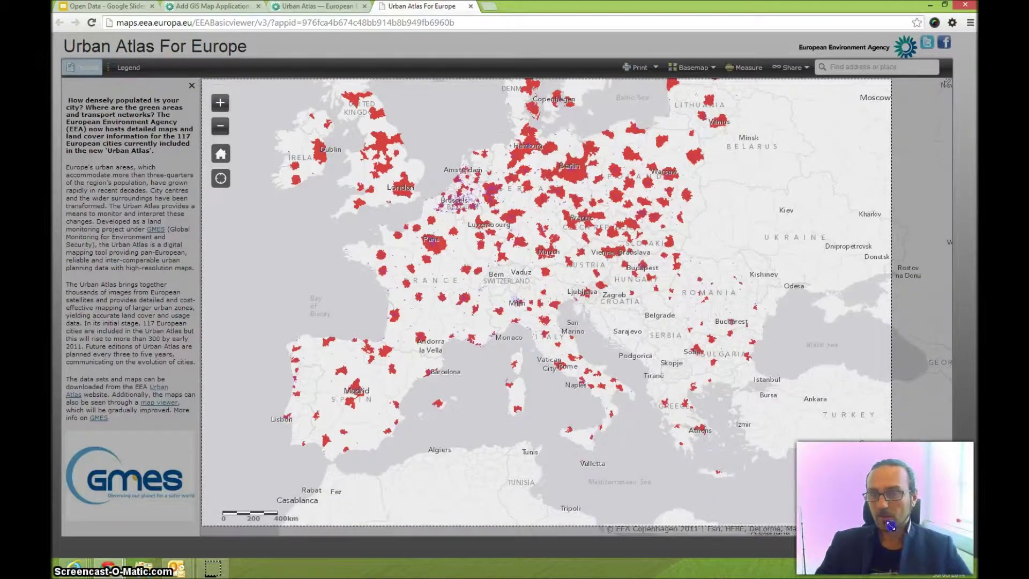
{"action": "left_click", "coordinate": [867, 538]}
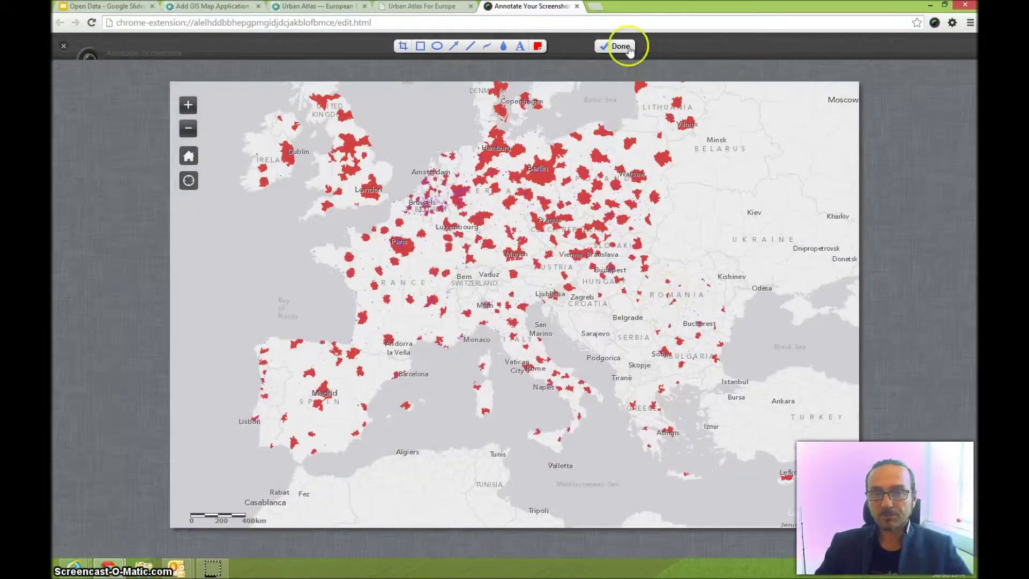
Step: Save the map capture as the 'Urban Atlas For Europe' PNG on the Desktop
{"action": "left_click", "coordinate": [629, 48]}
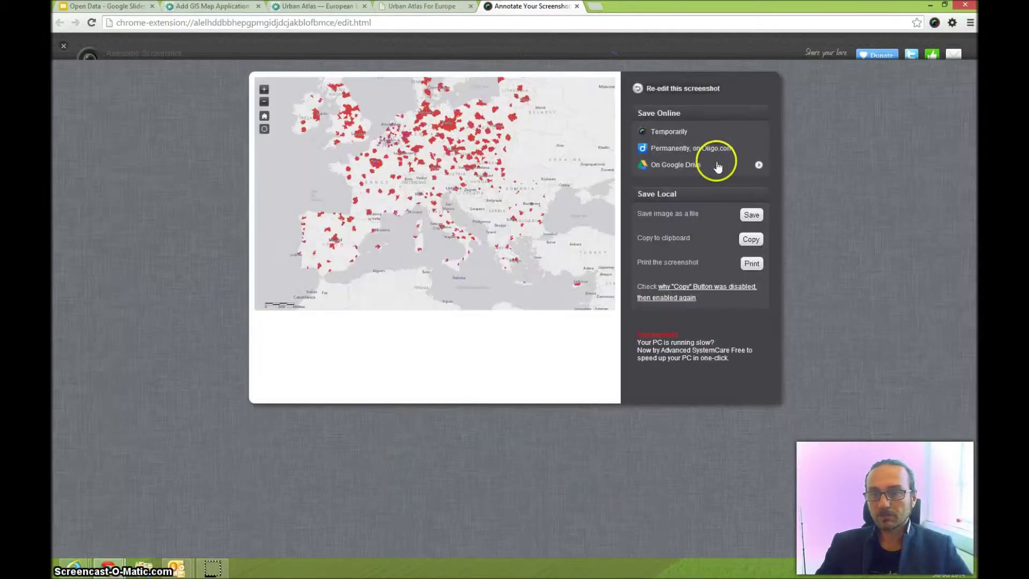
{"action": "left_click", "coordinate": [752, 216]}
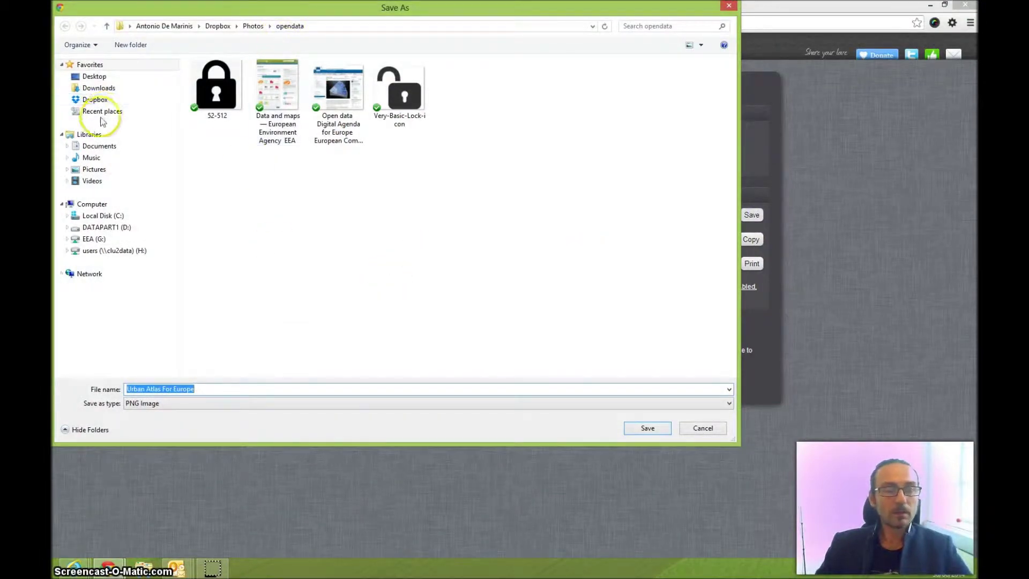
{"action": "left_click", "coordinate": [95, 78]}
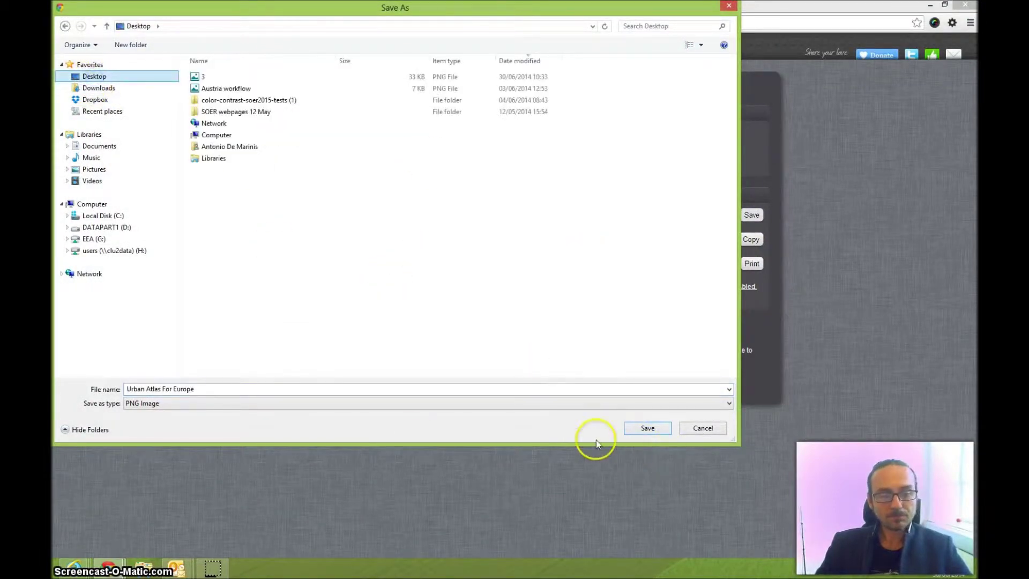
{"action": "left_click", "coordinate": [655, 428]}
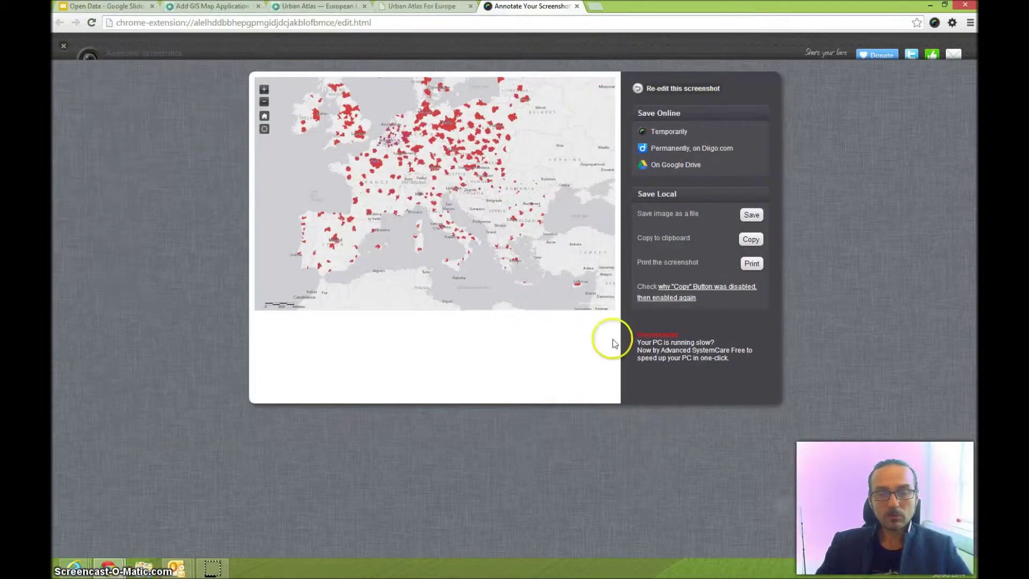
{"action": "left_click", "coordinate": [222, 11]}
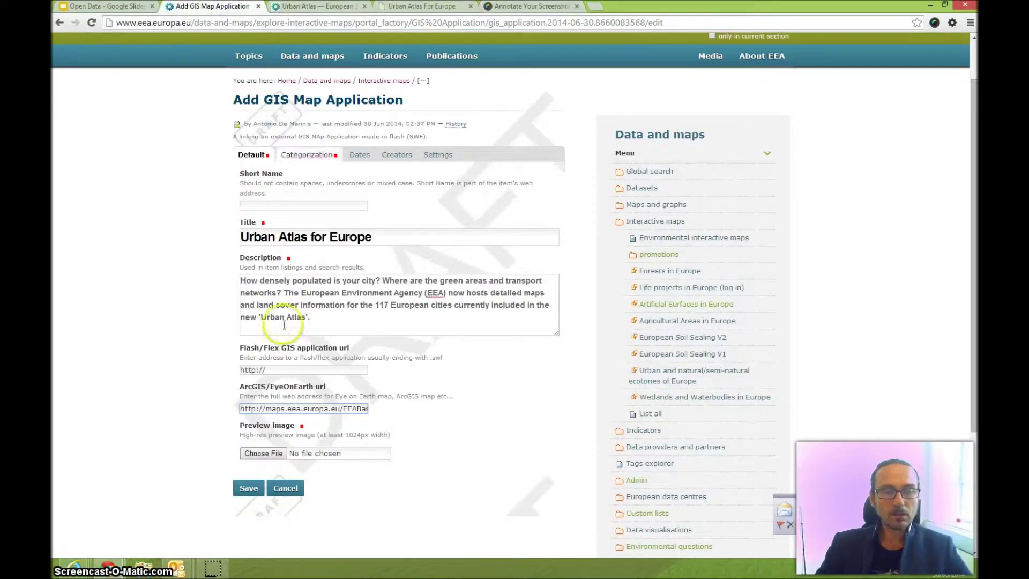
Step: Set the Preview image to 'Urban Atlas For Europe.png' from the Desktop
{"action": "left_click", "coordinate": [262, 454]}
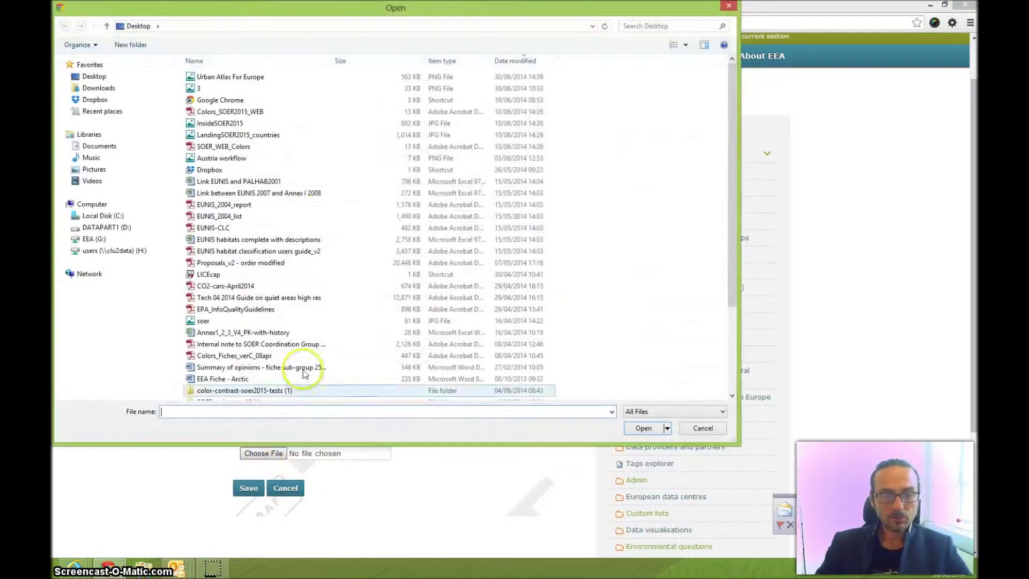
{"action": "left_click", "coordinate": [91, 76]}
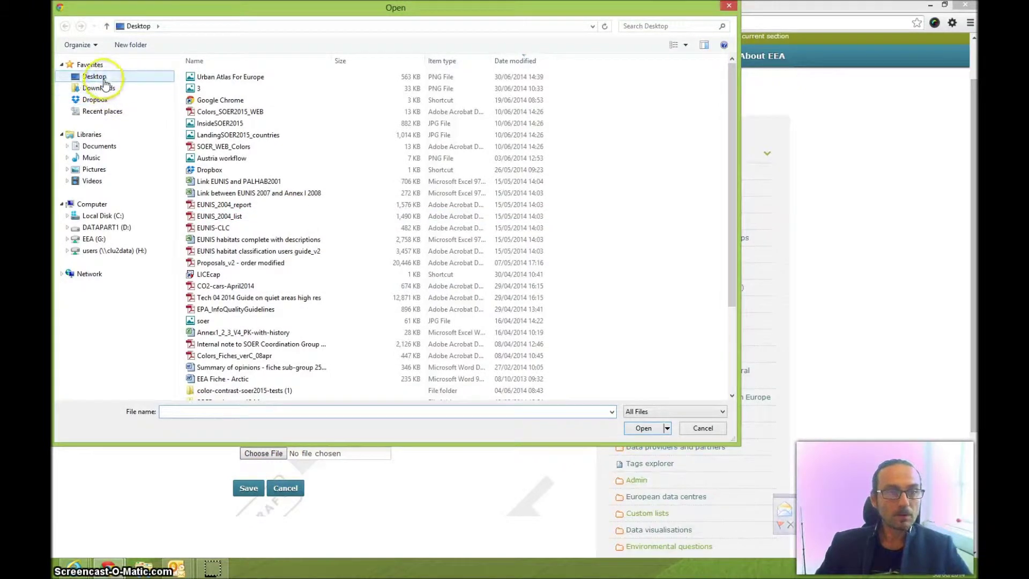
{"action": "left_click", "coordinate": [247, 80]}
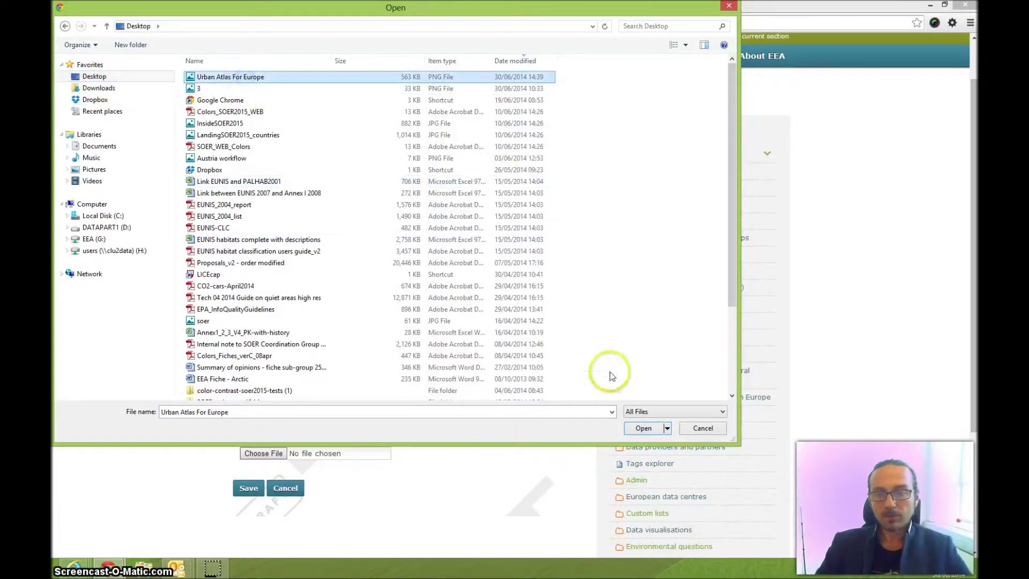
{"action": "left_click", "coordinate": [648, 428]}
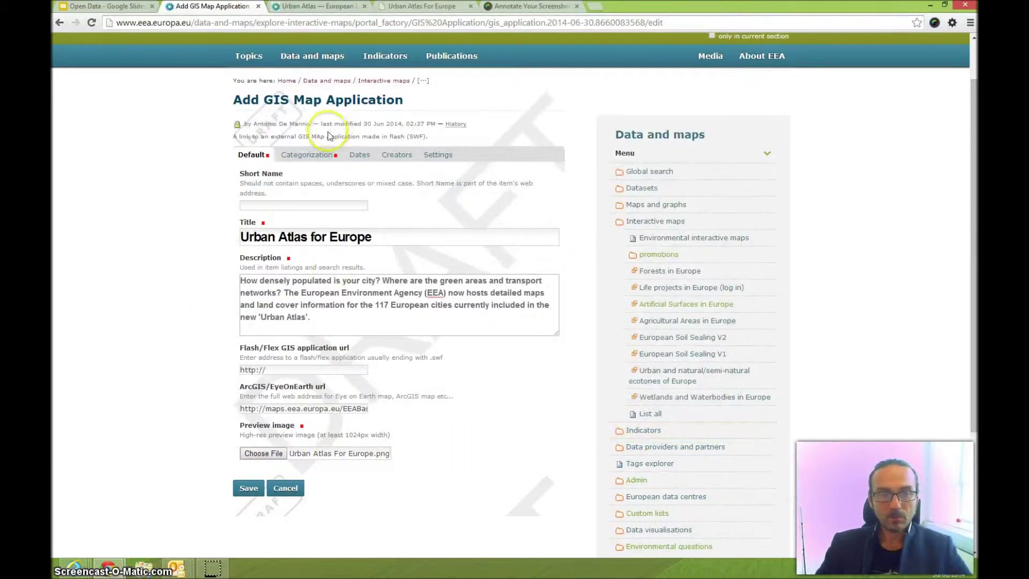
{"action": "left_click", "coordinate": [324, 161]}
Step: Add the 'urban atlas' tag from the autocomplete suggestions
{"action": "left_click", "coordinate": [289, 198]}
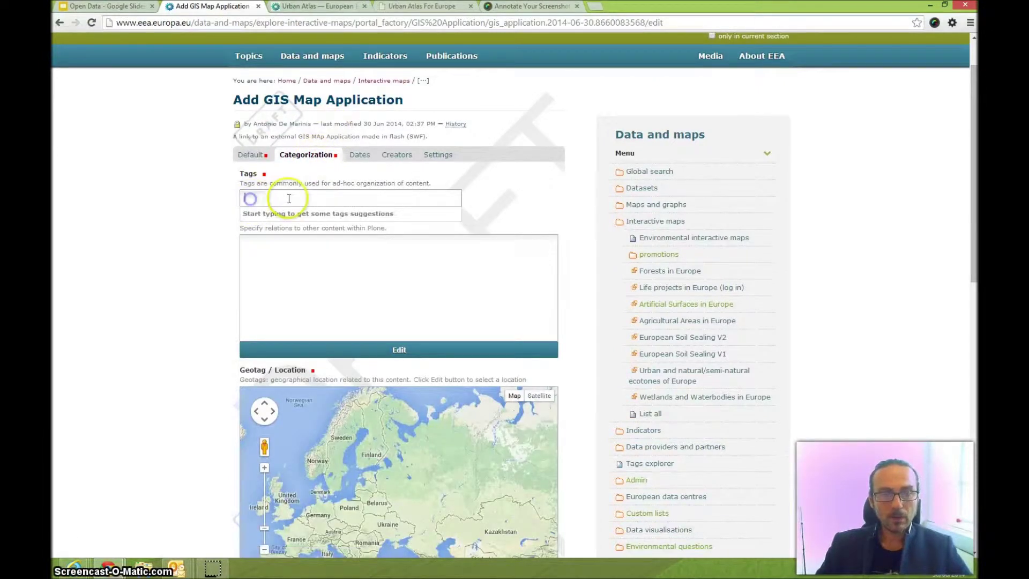
{"action": "type", "text": "urba"}
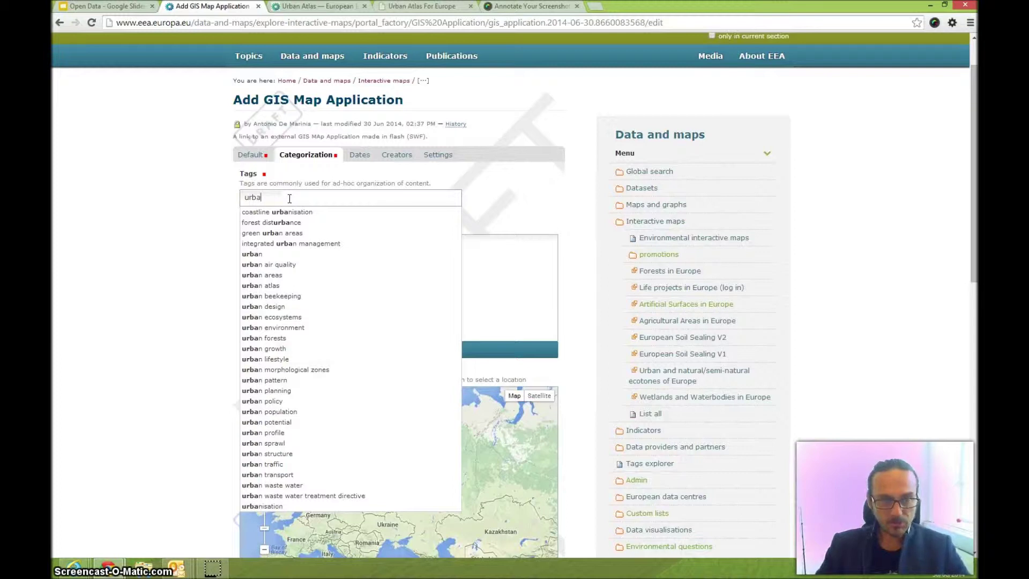
{"action": "left_click", "coordinate": [284, 286]}
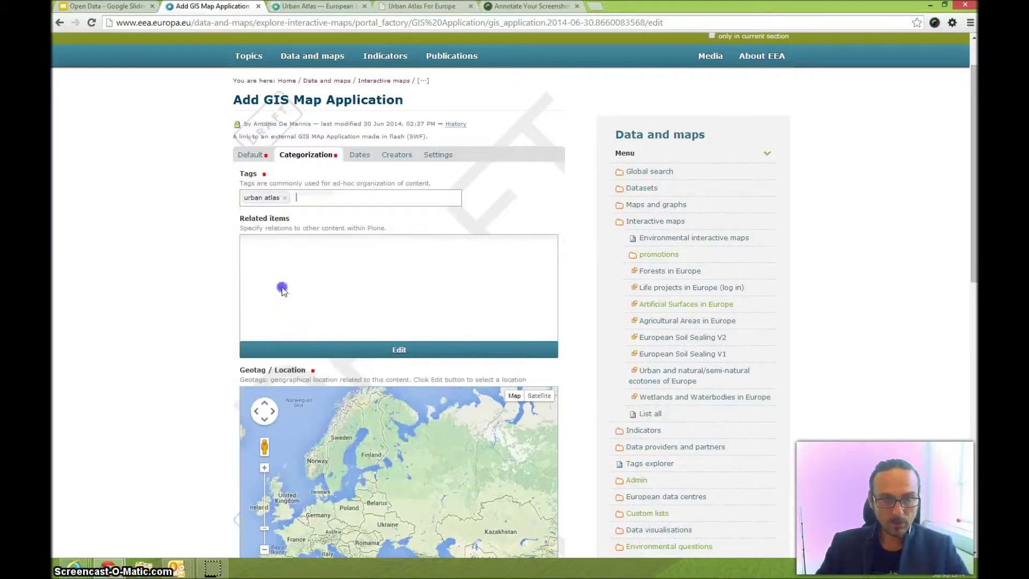
{"action": "left_click", "coordinate": [308, 196]}
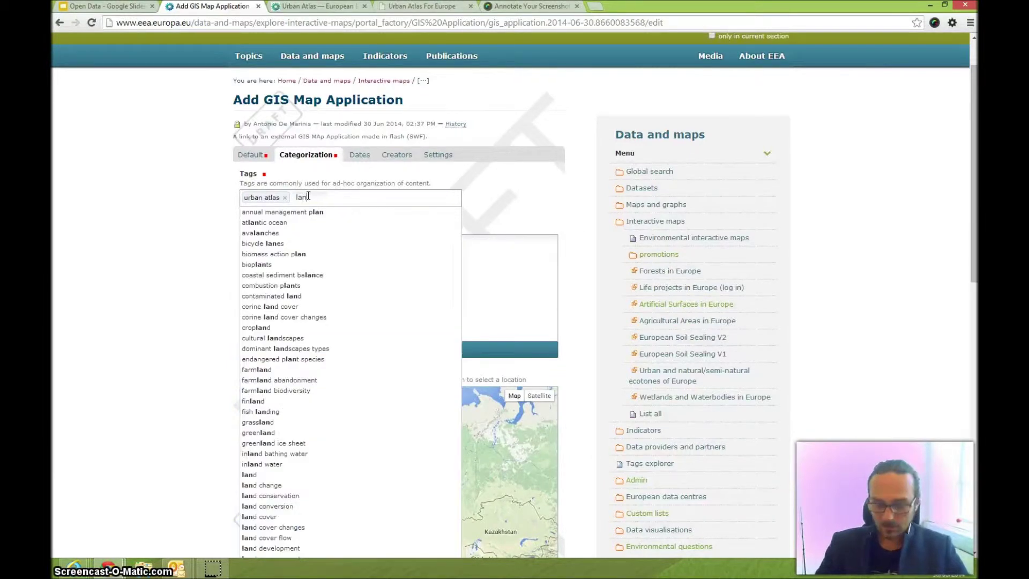
{"action": "key", "text": "BackSpace"}
{"action": "key", "text": "BackSpace"}
{"action": "key", "text": "BackSpace"}
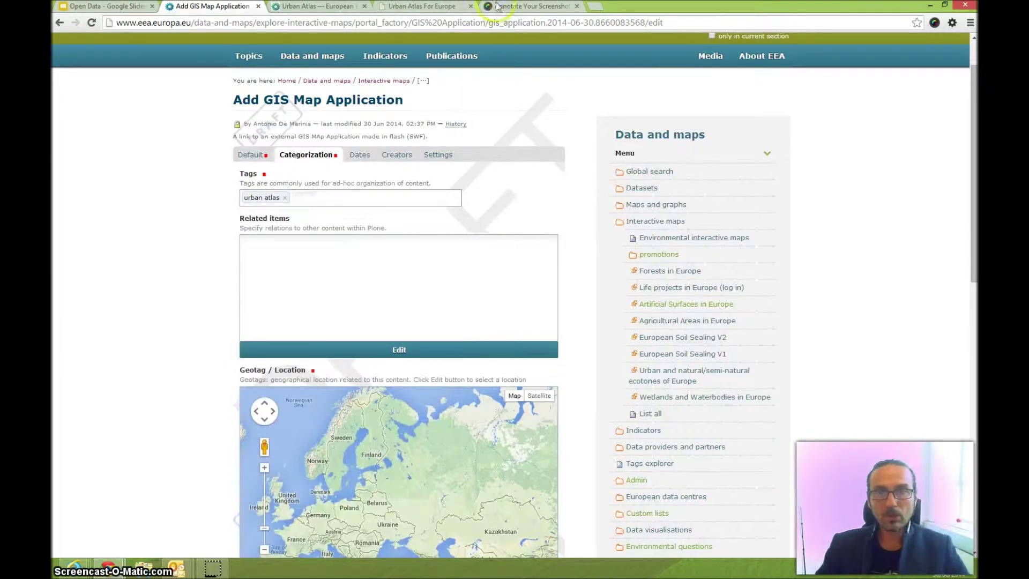
Step: Review the map viewer's legend and description and the Urban Atlas dataset page
{"action": "left_click", "coordinate": [414, 6]}
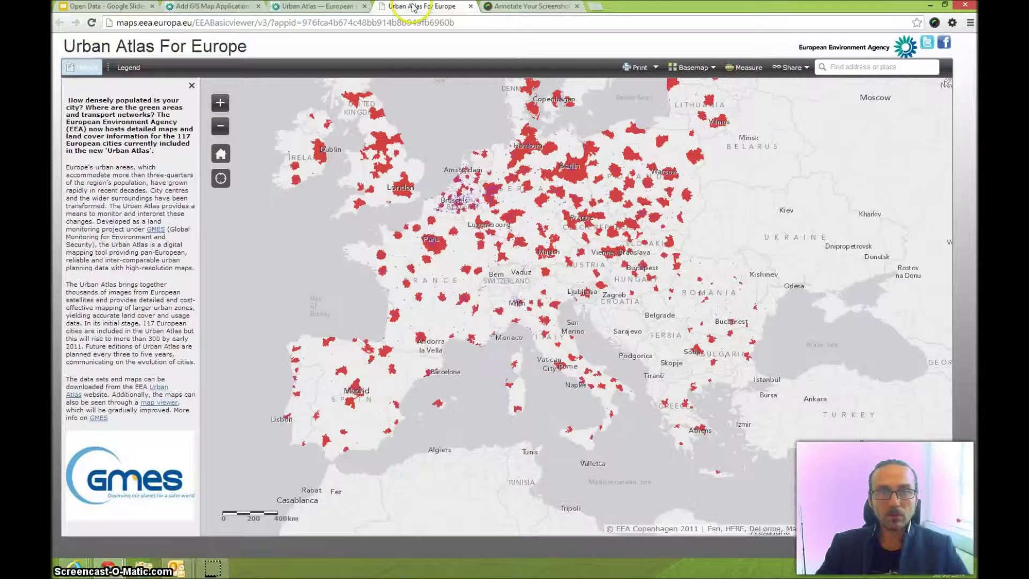
{"action": "left_click", "coordinate": [123, 67]}
{"action": "left_click", "coordinate": [83, 67]}
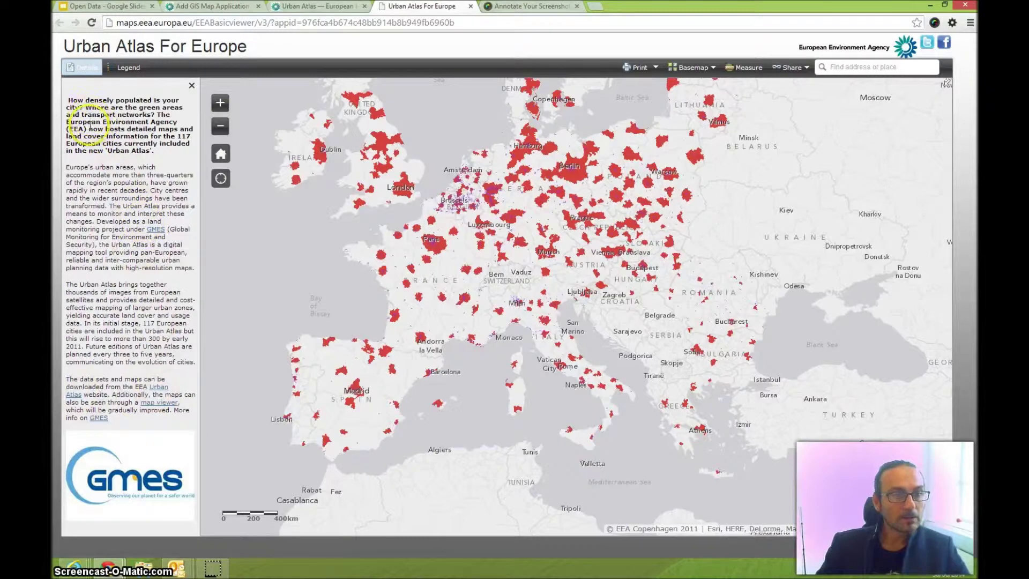
{"action": "left_click", "coordinate": [296, 7]}
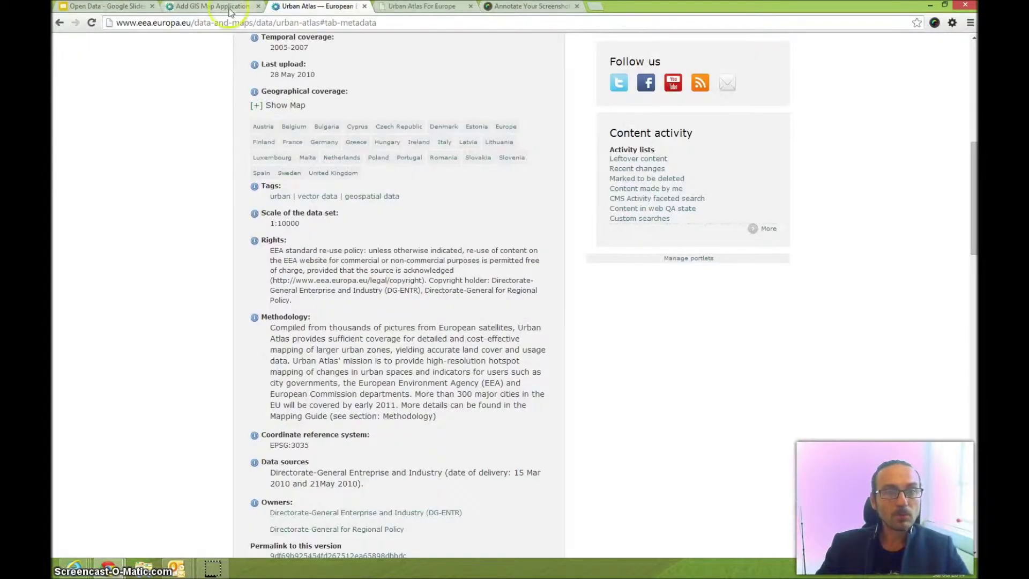
{"action": "left_click", "coordinate": [204, 7]}
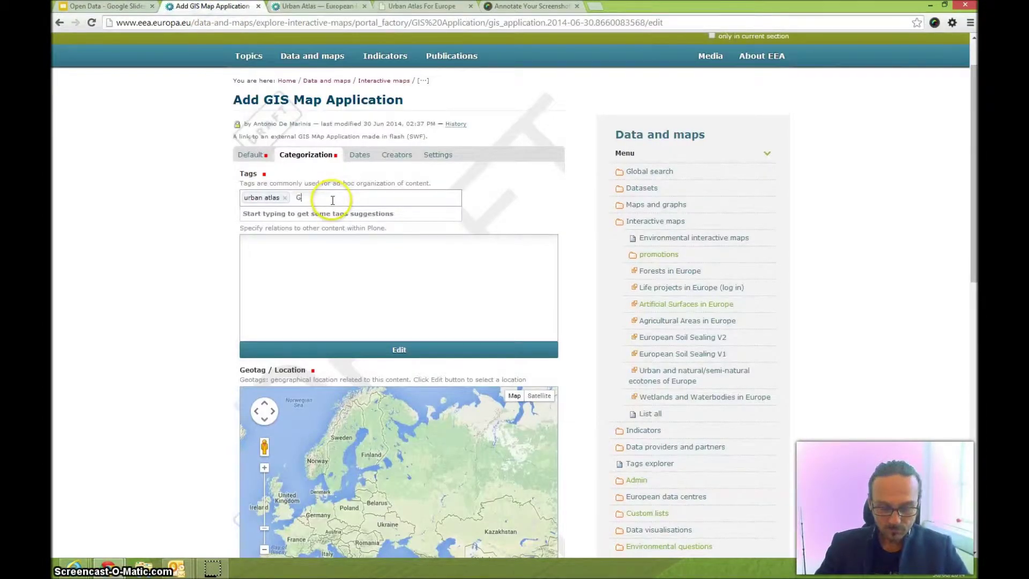
Step: Add 'gmes' as a second tag from the suggestions
{"action": "key", "text": "BackSpace"}
{"action": "key", "text": "BackSpace"}
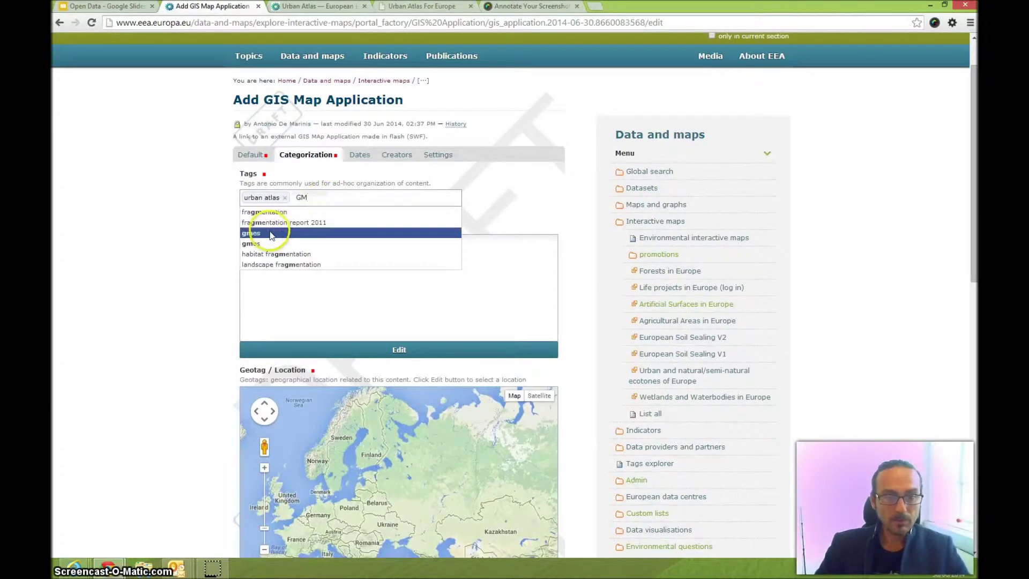
{"action": "left_click", "coordinate": [272, 234]}
{"action": "left_click", "coordinate": [307, 7]}
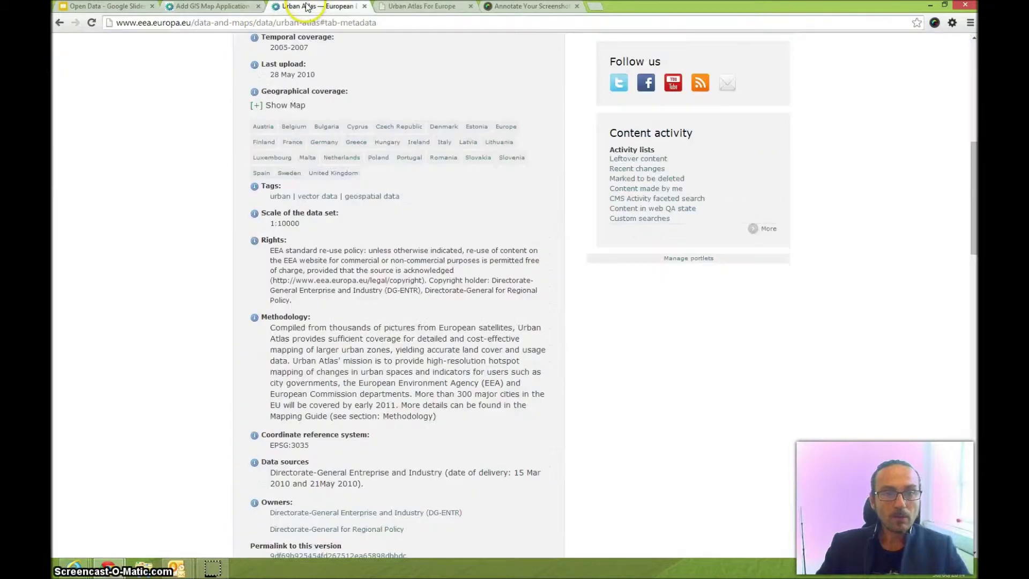
{"action": "scroll", "coordinate": [353, 121], "scroll_direction": "up", "scroll_amount": 2}
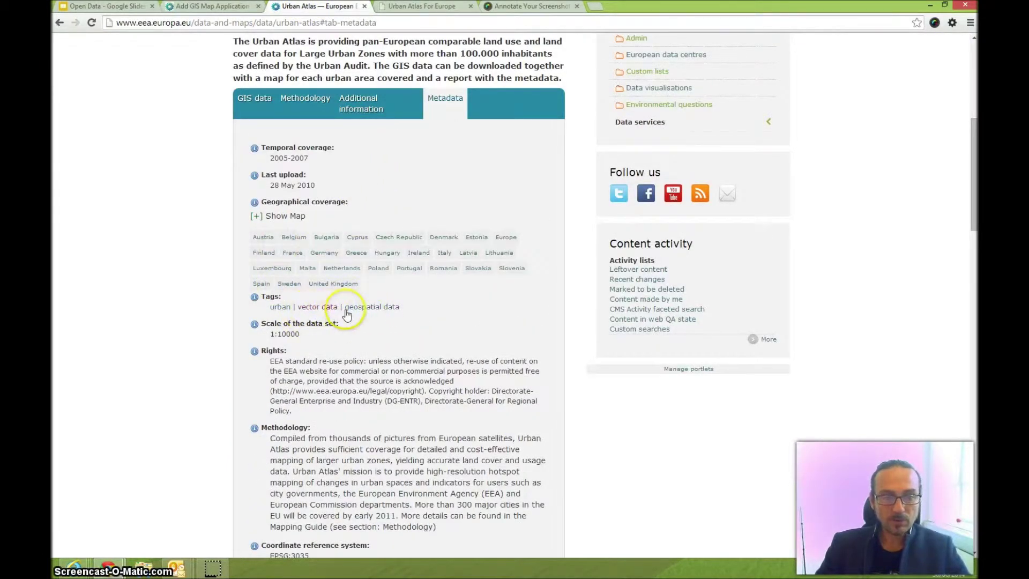
{"action": "left_click", "coordinate": [211, 7]}
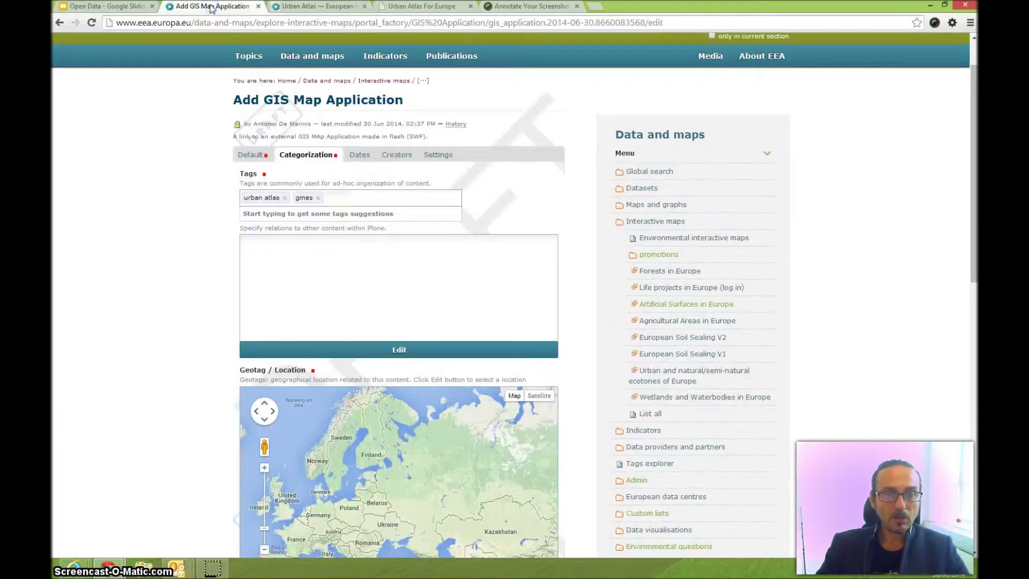
{"action": "left_click", "coordinate": [166, 322]}
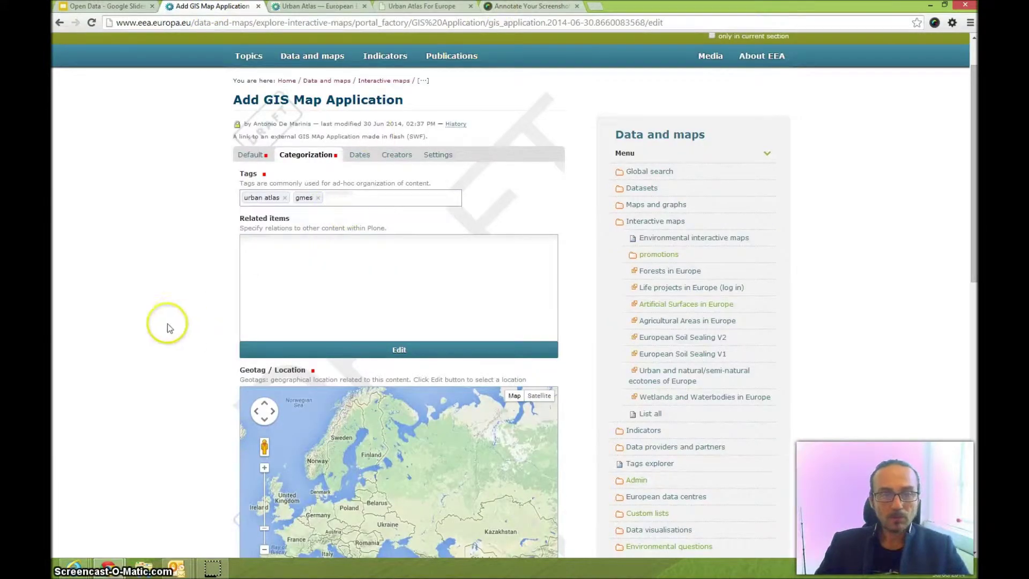
Step: Search titles for 'urban atlas' and add the Urban Atlas dataset to Related items
{"action": "scroll", "coordinate": [148, 295], "scroll_direction": "down", "scroll_amount": 1}
{"action": "scroll", "coordinate": [145, 290], "scroll_direction": "down", "scroll_amount": 2}
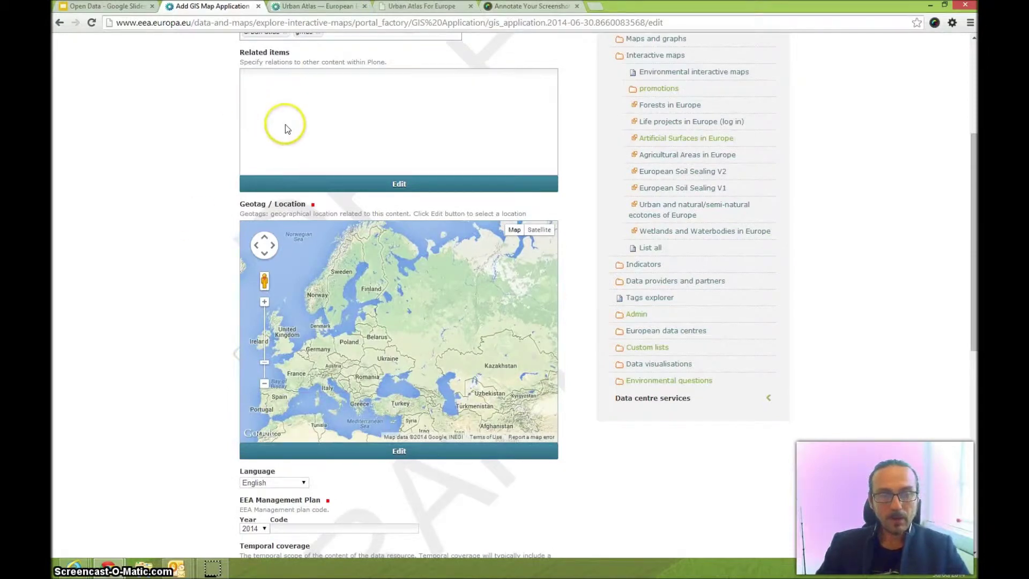
{"action": "scroll", "coordinate": [286, 129], "scroll_direction": "up", "scroll_amount": 1}
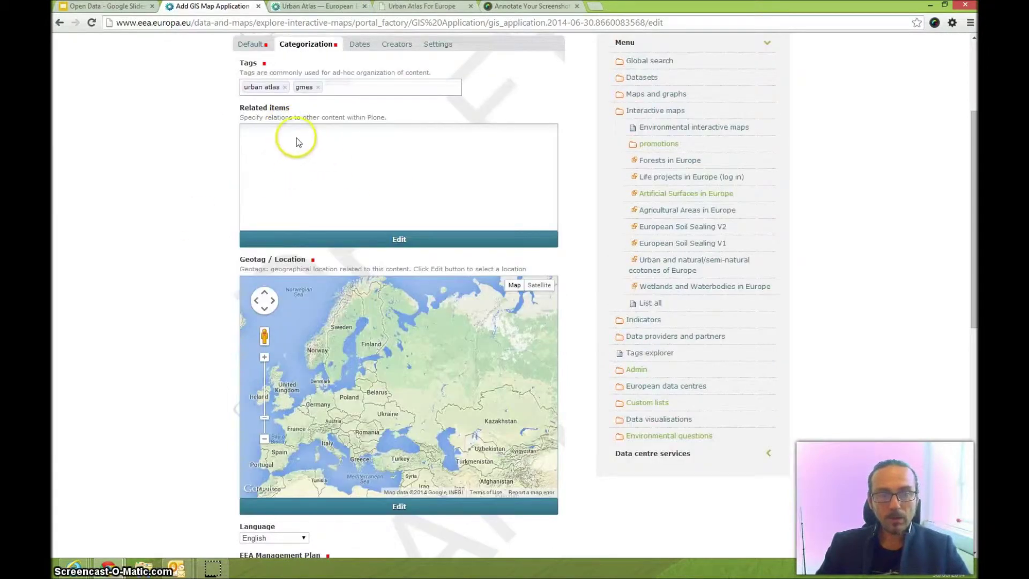
{"action": "left_click", "coordinate": [400, 237]}
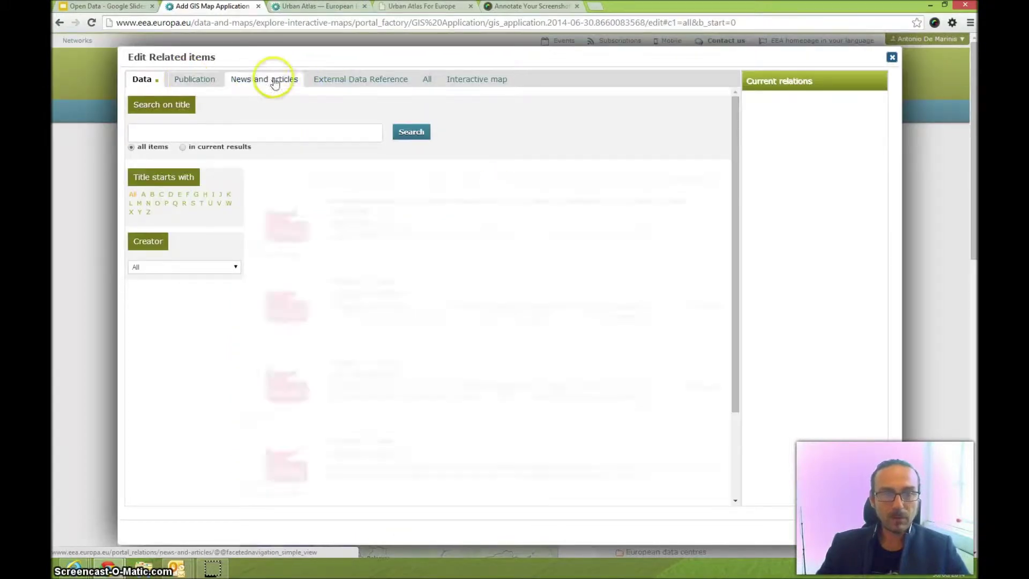
{"action": "left_click", "coordinate": [161, 132]}
{"action": "type", "text": "ur"}
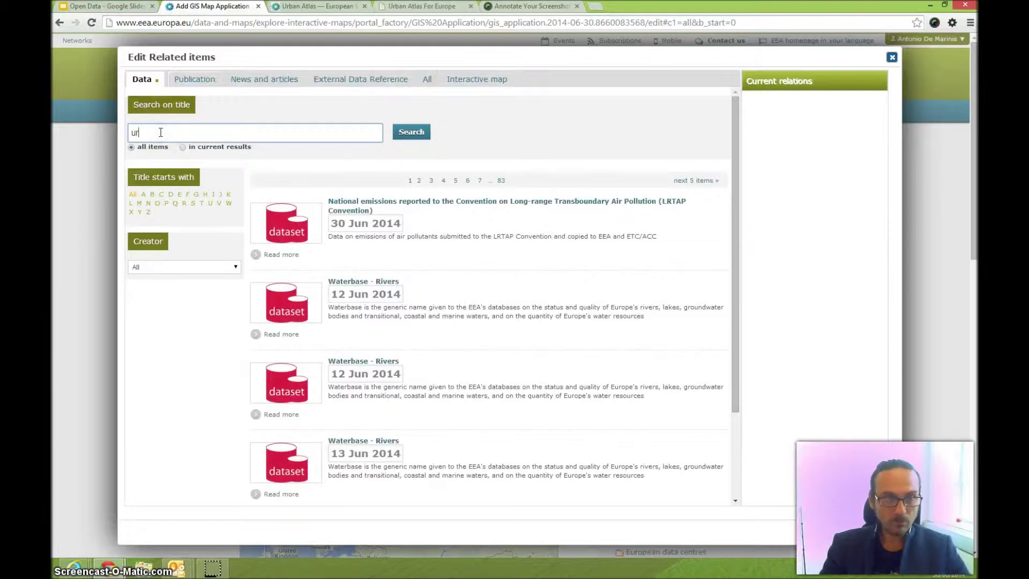
{"action": "type", "text": "ban atlas"}
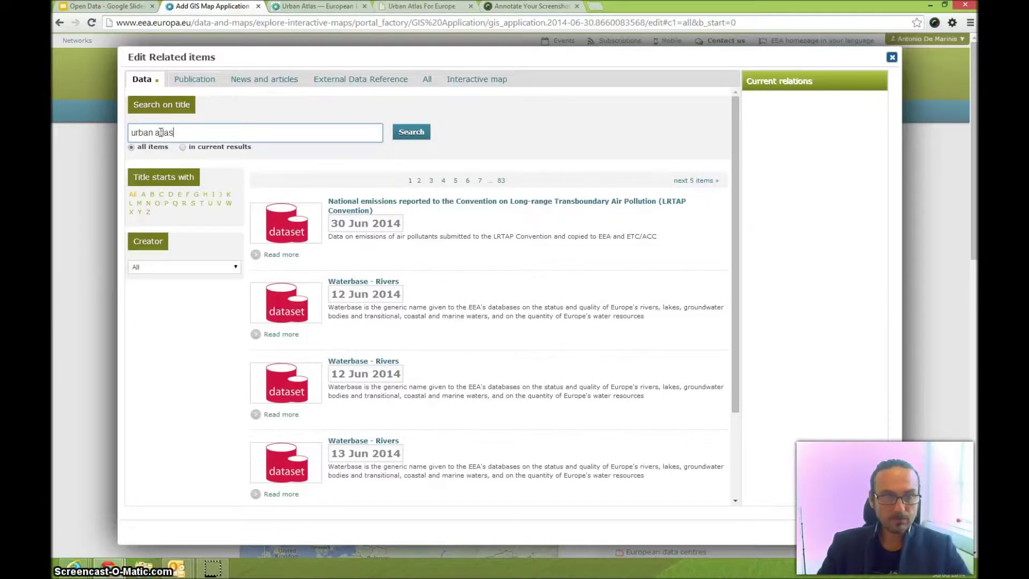
{"action": "key", "text": "Return"}
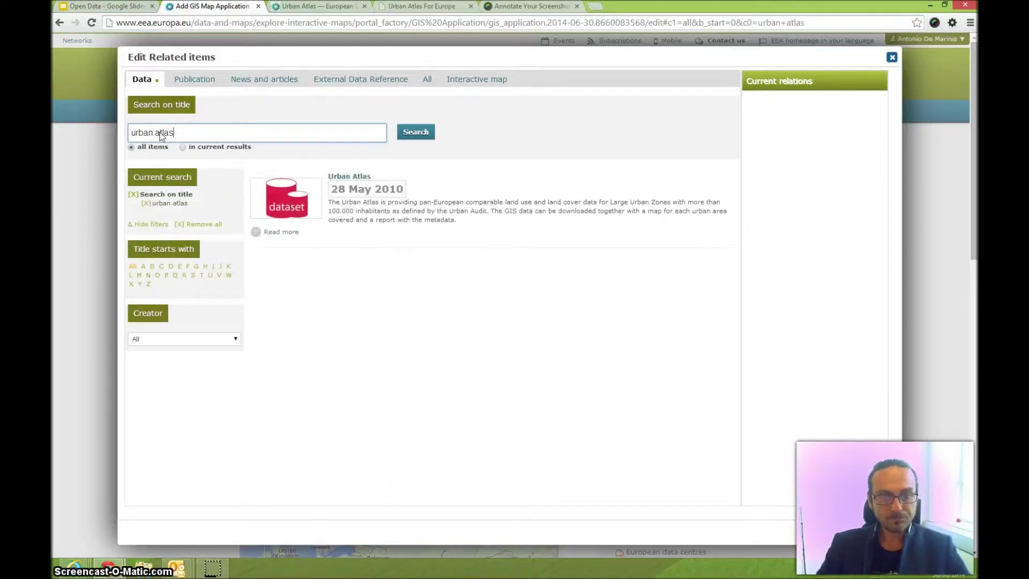
{"action": "left_click", "coordinate": [733, 179]}
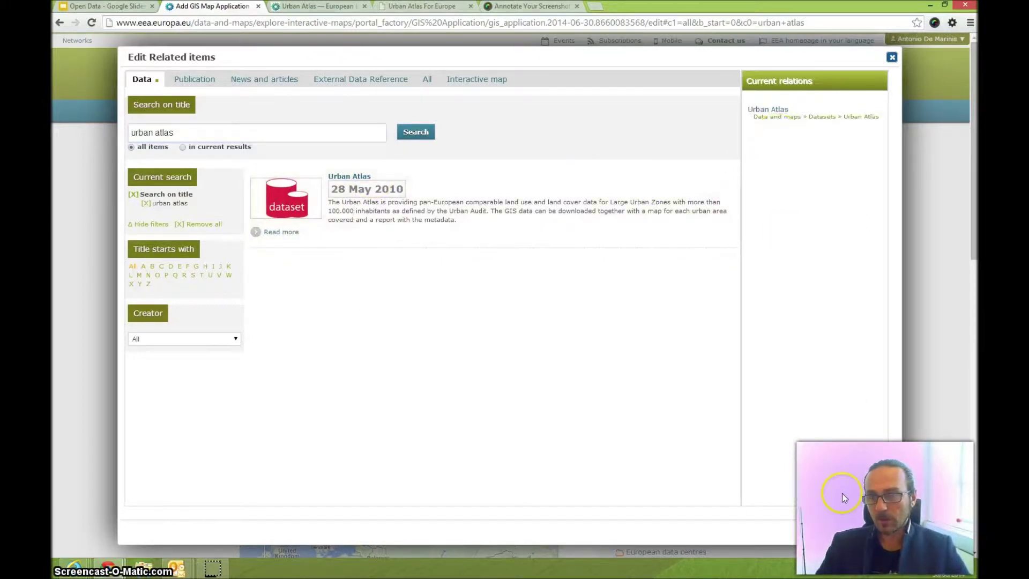
{"action": "left_click", "coordinate": [847, 536]}
{"action": "scroll", "coordinate": [196, 284], "scroll_direction": "down", "scroll_amount": 1}
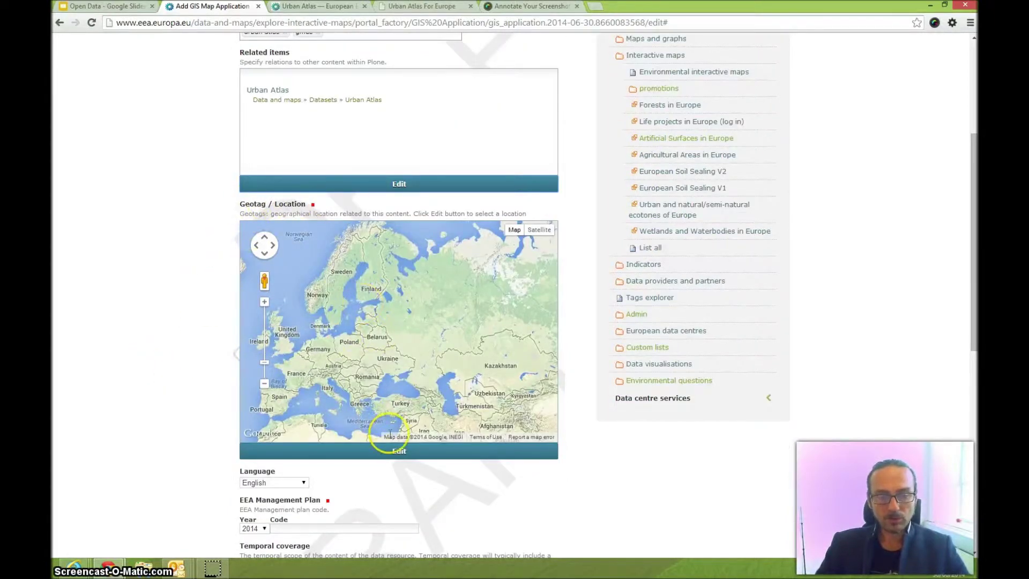
Step: Set Geotag / Location to the EU27 country group
{"action": "left_click", "coordinate": [397, 452]}
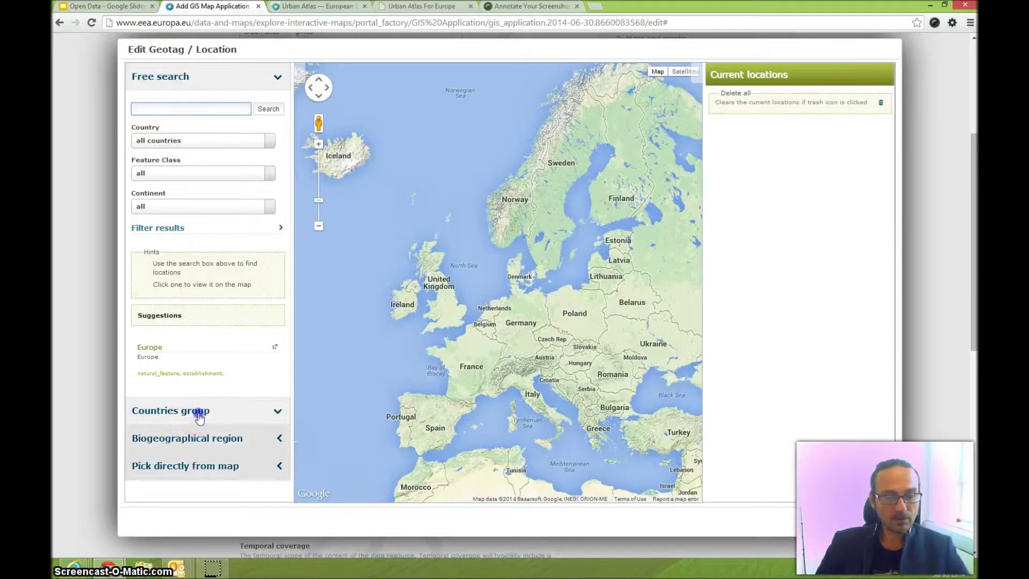
{"action": "left_click", "coordinate": [198, 414]}
{"action": "left_click", "coordinate": [269, 455]}
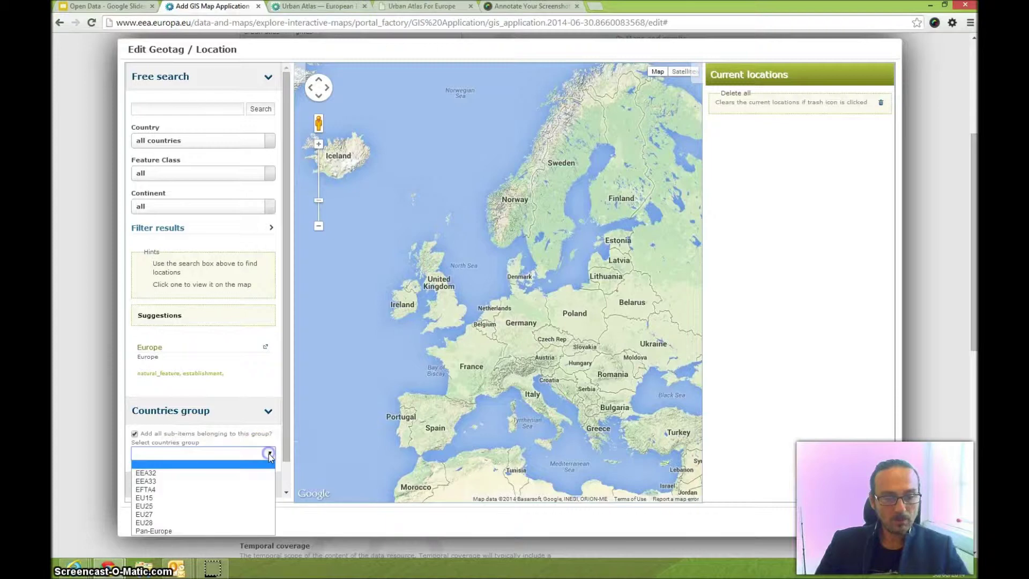
{"action": "left_click", "coordinate": [202, 514]}
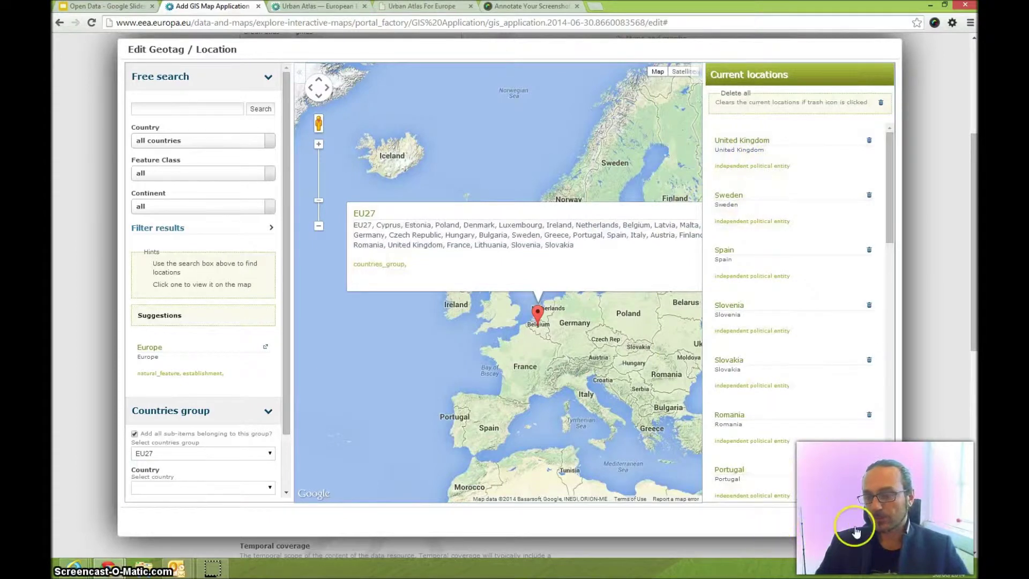
{"action": "left_click", "coordinate": [835, 521]}
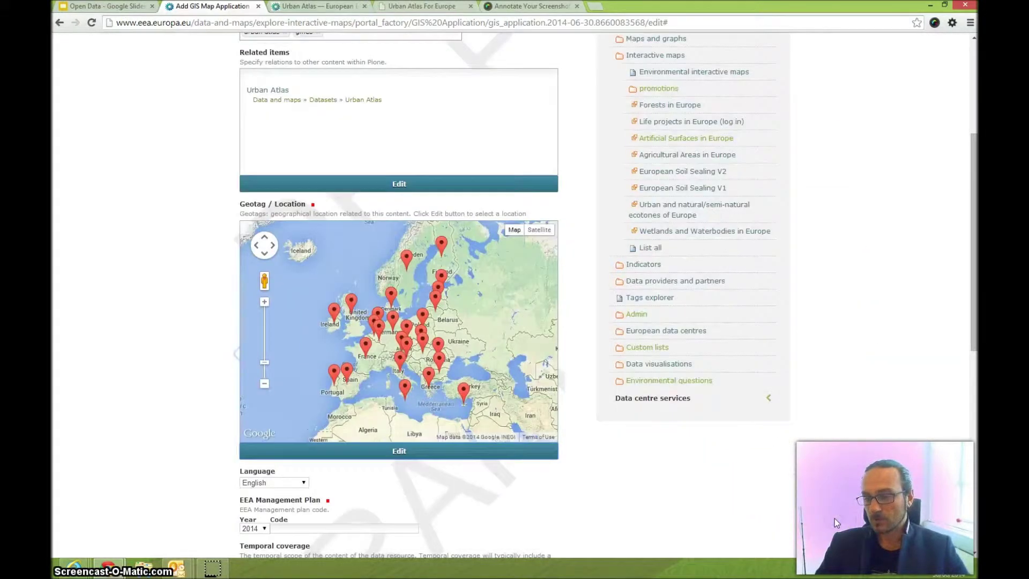
Step: Look up the code in the Management Plan window and return to the form
{"action": "scroll", "coordinate": [628, 445], "scroll_direction": "down", "scroll_amount": 1}
{"action": "scroll", "coordinate": [629, 450], "scroll_direction": "down", "scroll_amount": 3}
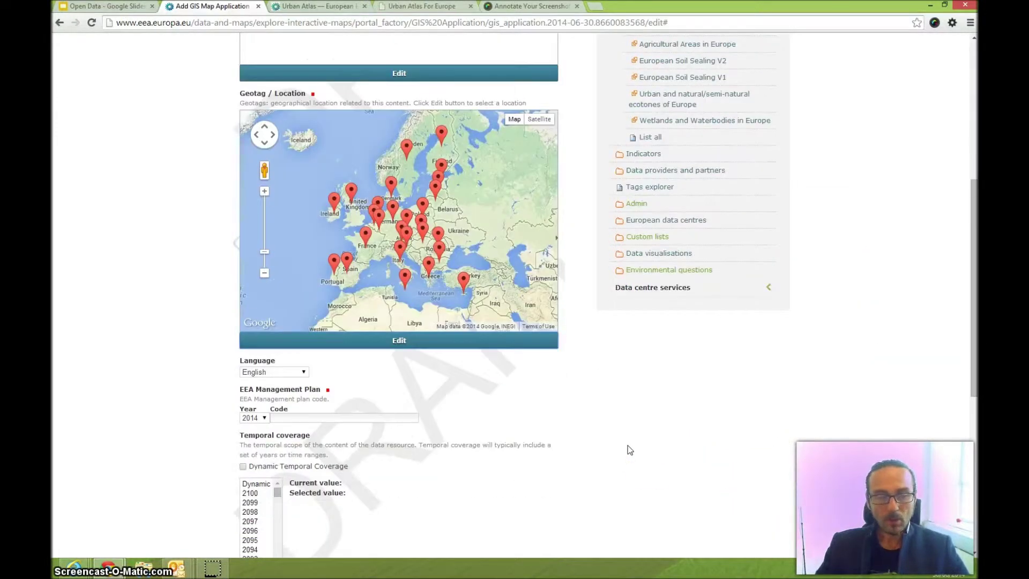
{"action": "scroll", "coordinate": [245, 278], "scroll_direction": "down", "scroll_amount": 1}
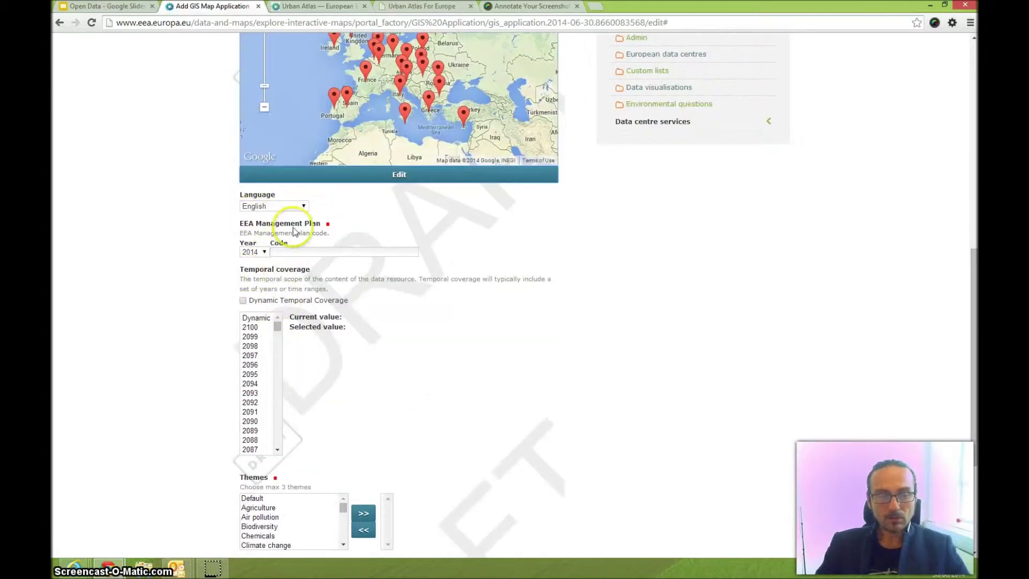
{"action": "left_click", "coordinate": [298, 252]}
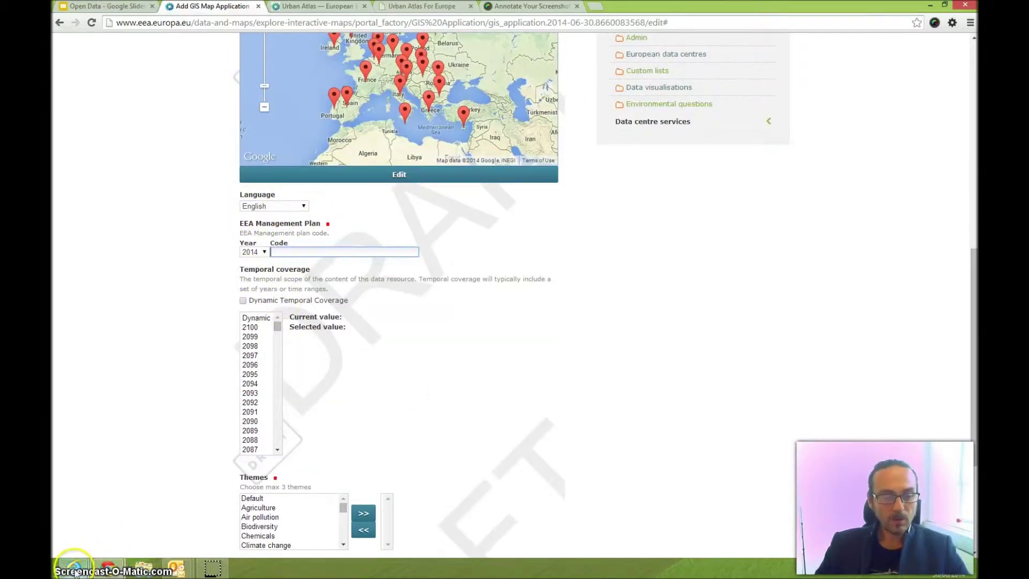
{"action": "mouse_move", "coordinate": [75, 572]}
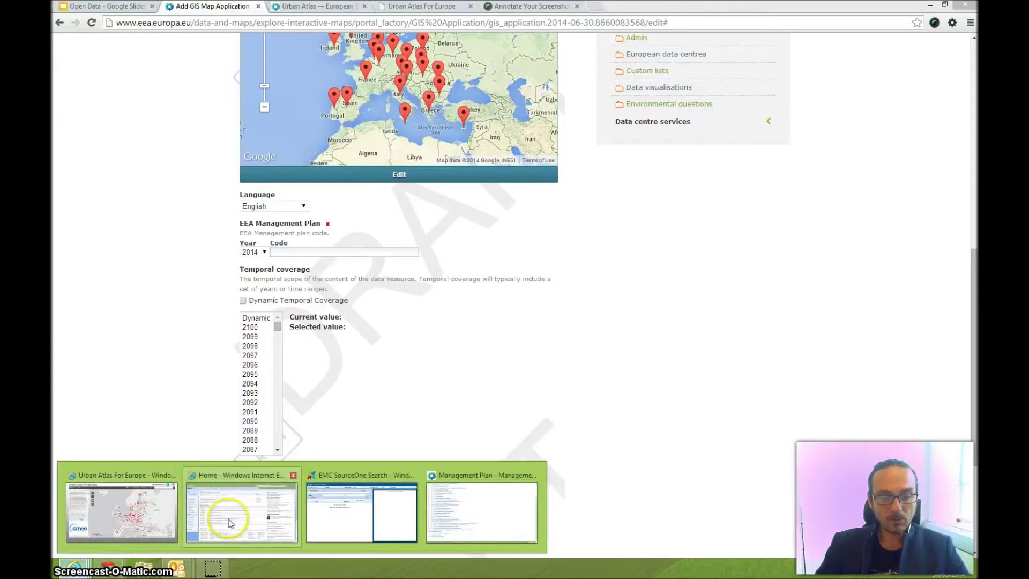
{"action": "mouse_move", "coordinate": [321, 519]}
{"action": "left_click", "coordinate": [483, 512]}
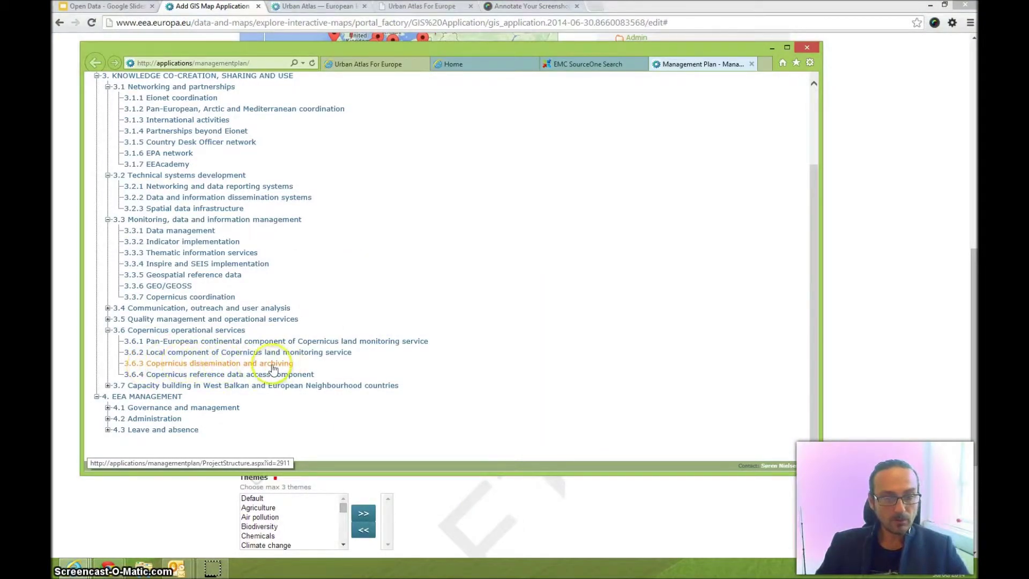
{"action": "left_click", "coordinate": [600, 490]}
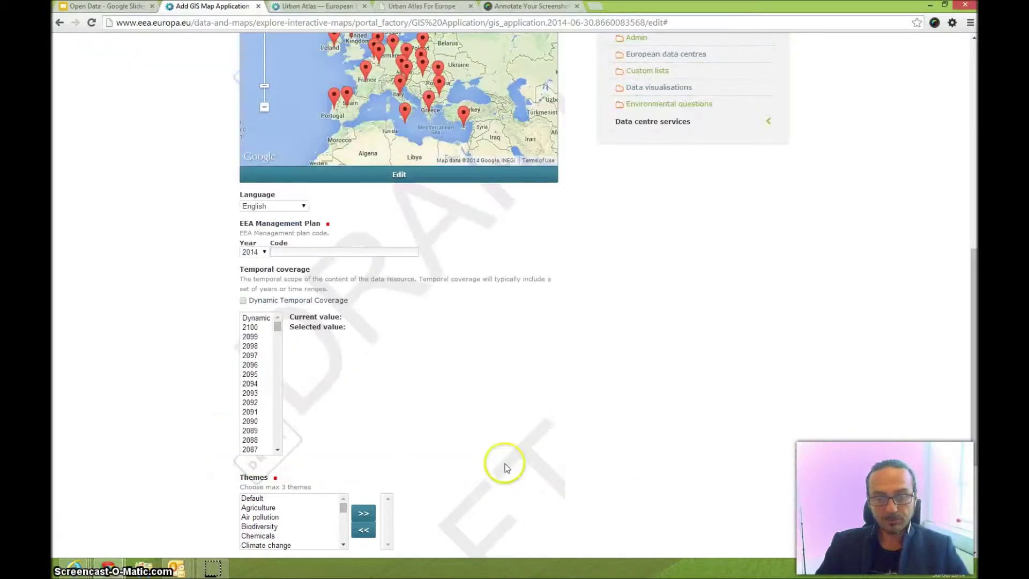
Step: Enter 3.6.3 as the EEA Management Plan code, confirming Urban Atlas covers 2005–2007
{"action": "left_click", "coordinate": [295, 253]}
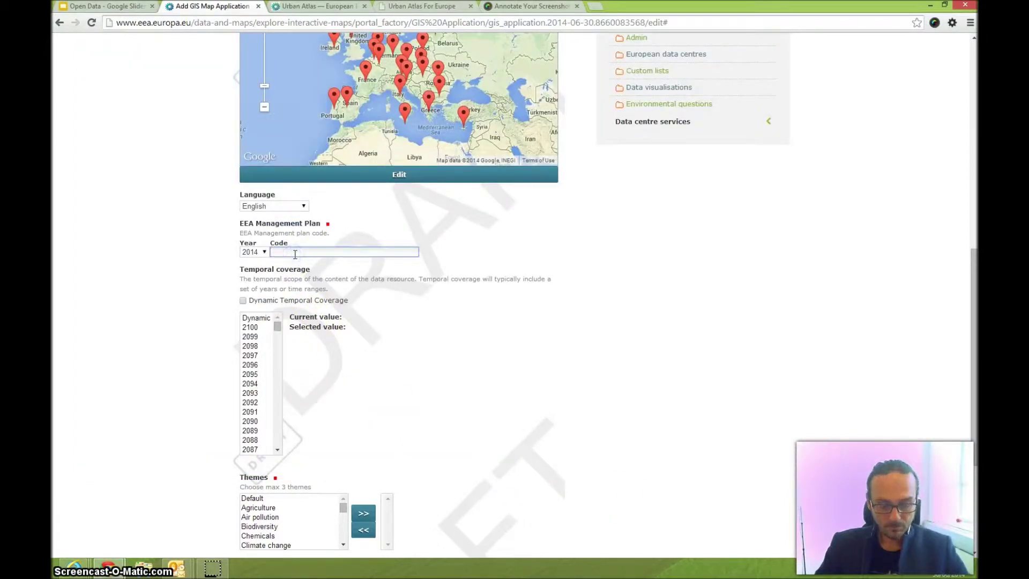
{"action": "type", "text": "3.6.3"}
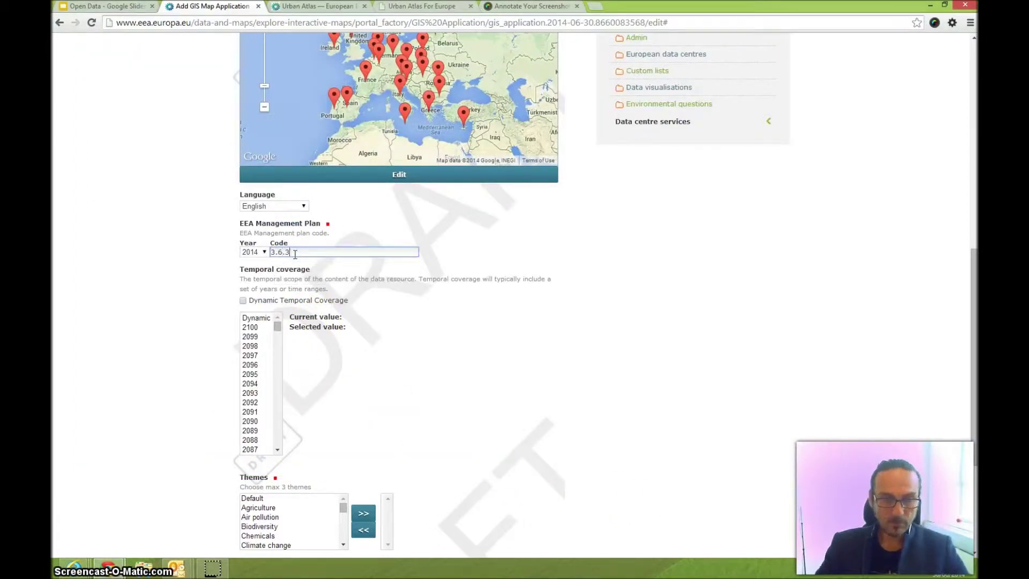
{"action": "left_click", "coordinate": [625, 285]}
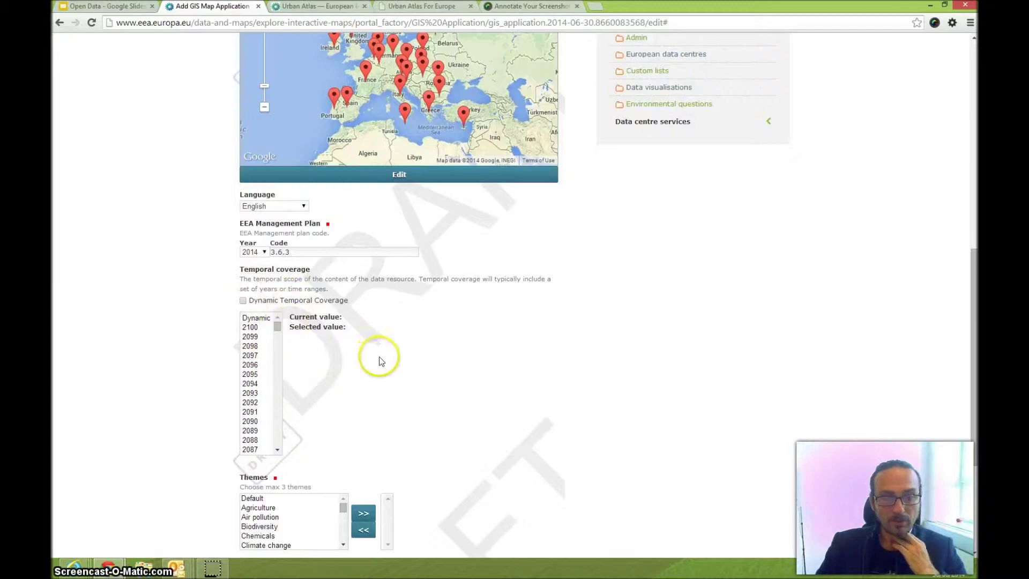
{"action": "left_click", "coordinate": [317, 7]}
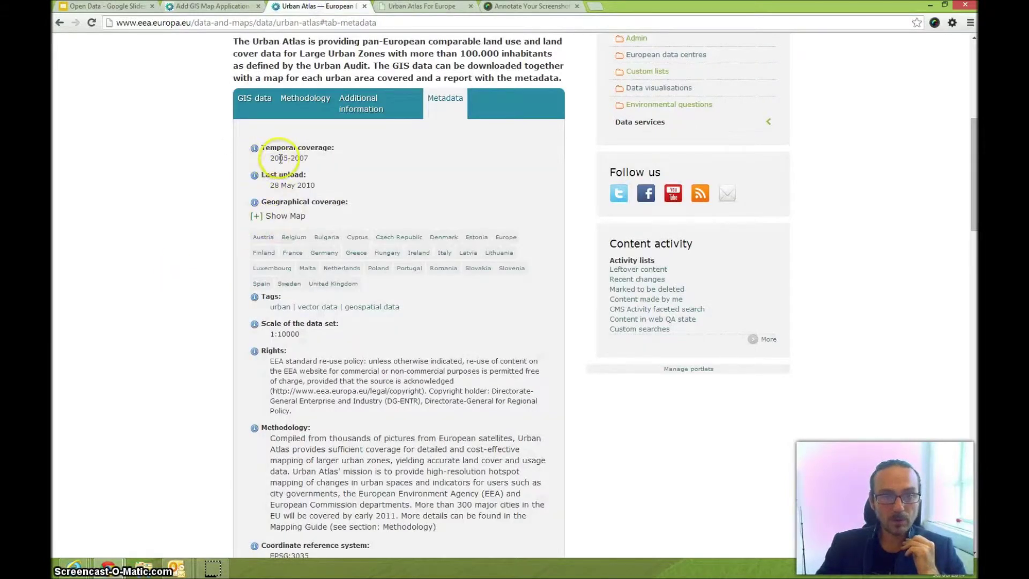
{"action": "left_click", "coordinate": [203, 7]}
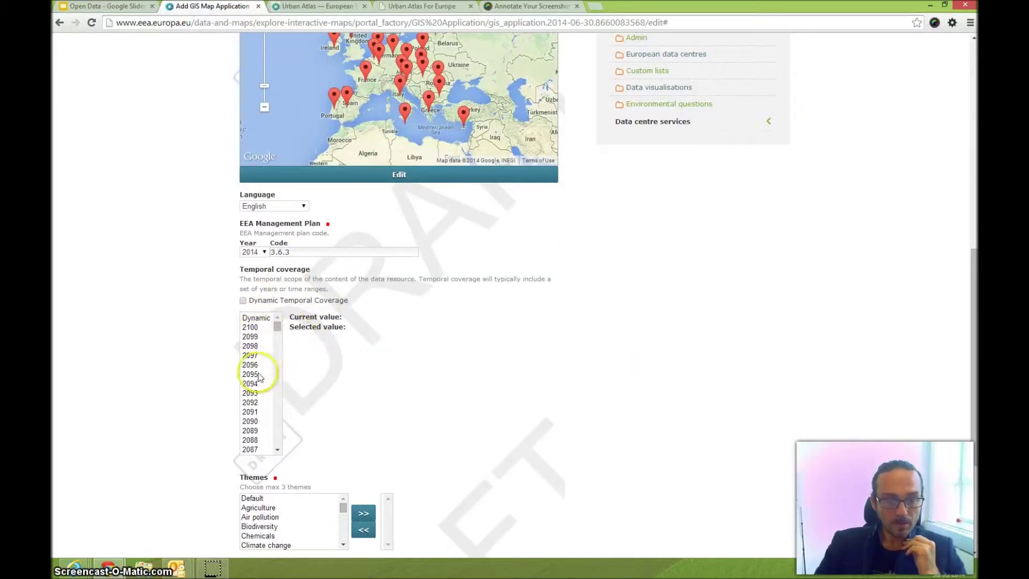
{"action": "scroll", "coordinate": [262, 399], "scroll_direction": "down", "scroll_amount": 2}
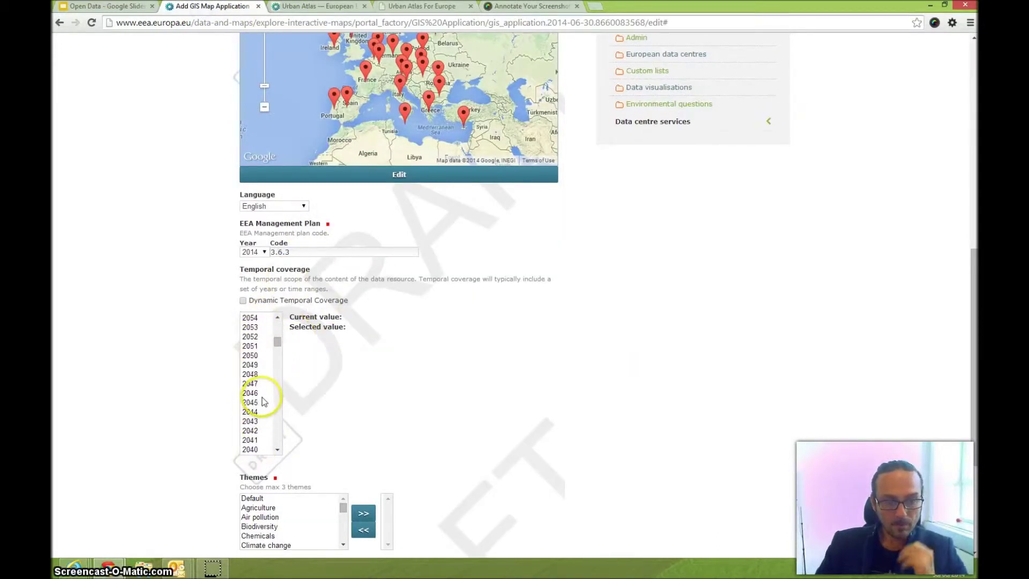
Step: Select 2005, 2006 and 2007 in the Temporal coverage year list, leaving Dynamic Temporal Coverage unchecked
{"action": "left_click_drag", "start_coordinate": [276, 340], "coordinate": [279, 368]}
{"action": "left_click_drag", "start_coordinate": [279, 432], "coordinate": [283, 347]}
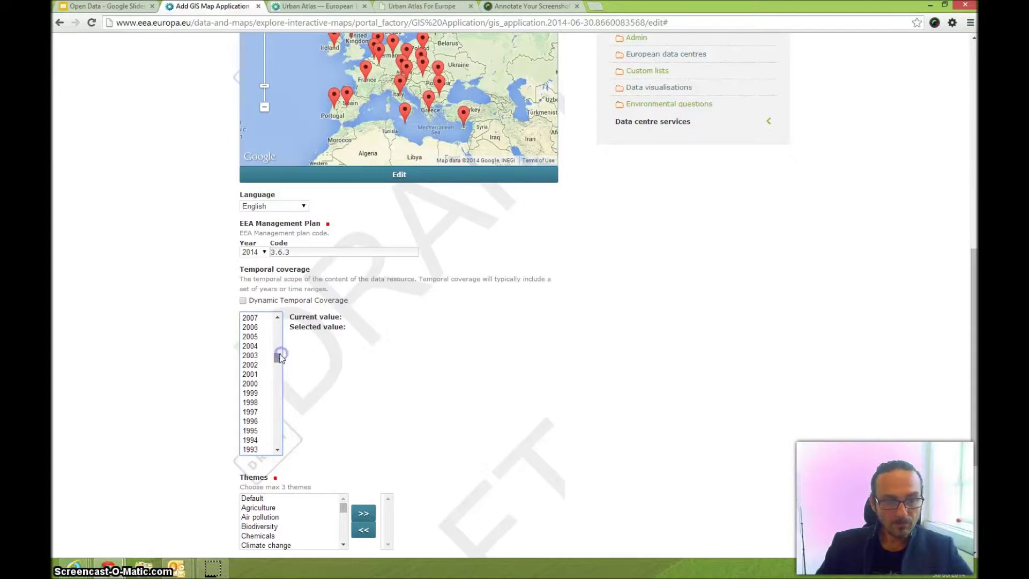
{"action": "left_click", "coordinate": [255, 338]}
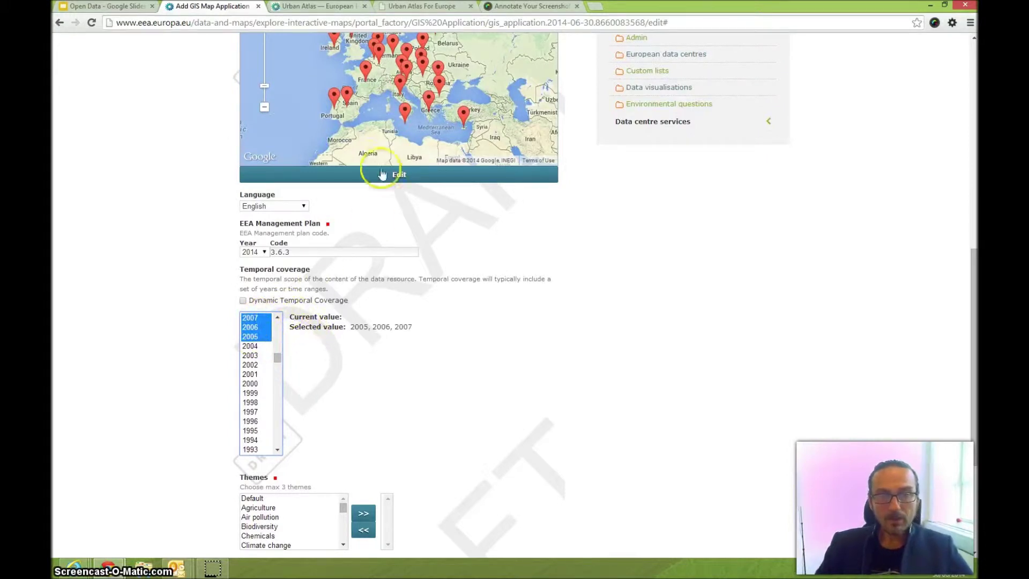
{"action": "left_click", "coordinate": [755, 334]}
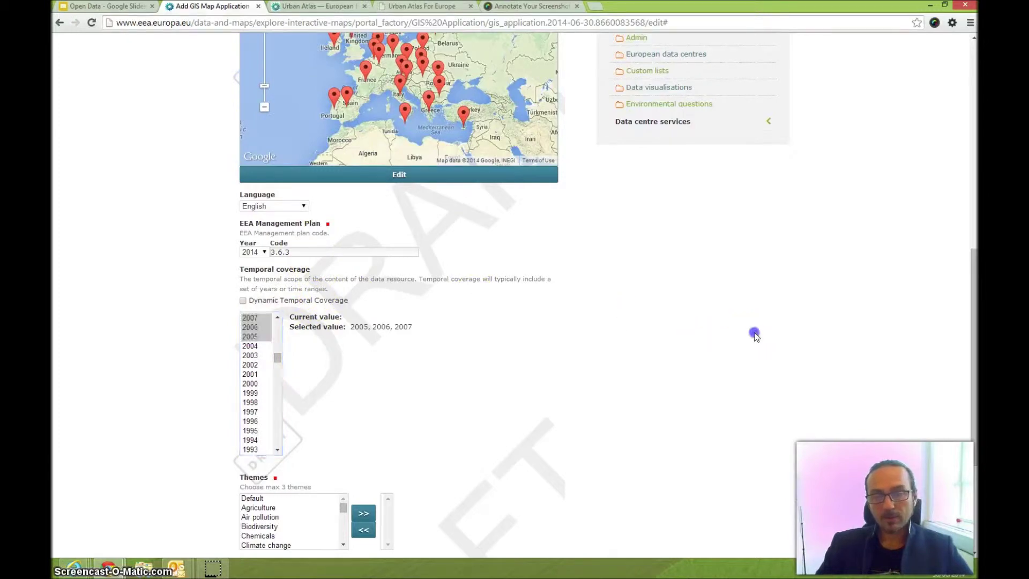
{"action": "scroll", "coordinate": [660, 351], "scroll_direction": "up", "scroll_amount": 1}
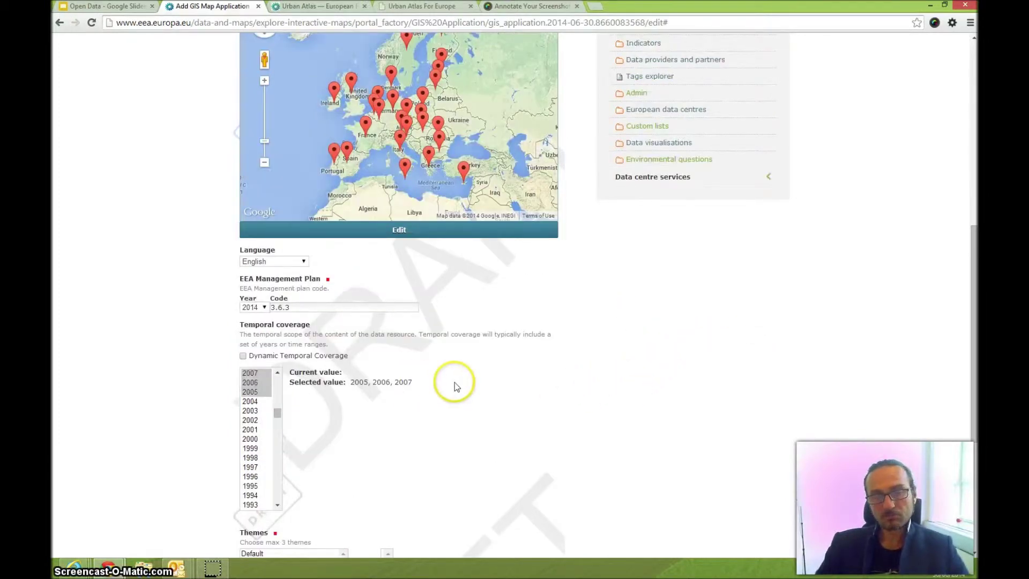
{"action": "scroll", "coordinate": [455, 382], "scroll_direction": "up", "scroll_amount": 1}
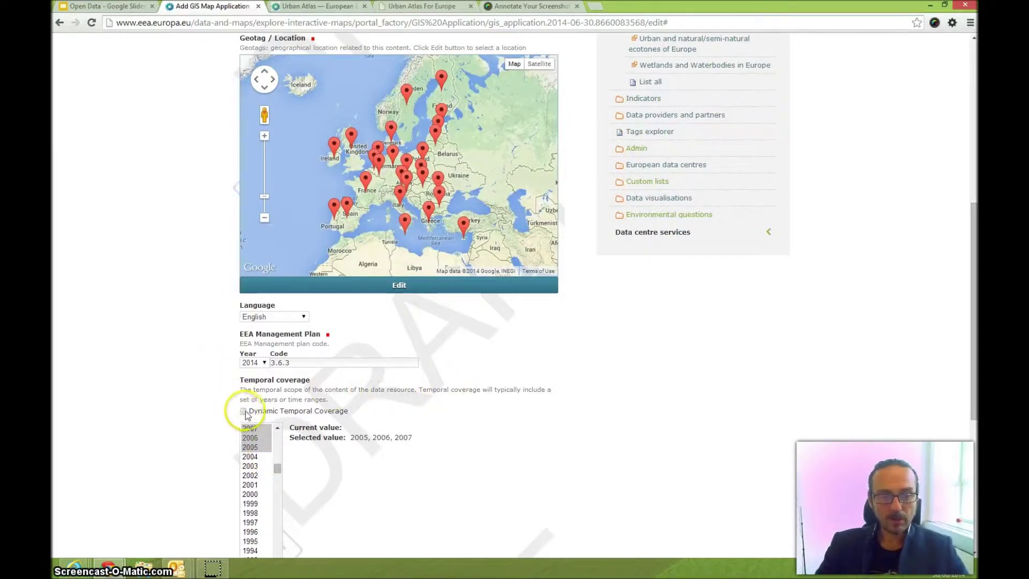
{"action": "triple_click", "coordinate": [324, 412]}
{"action": "left_click", "coordinate": [322, 411]}
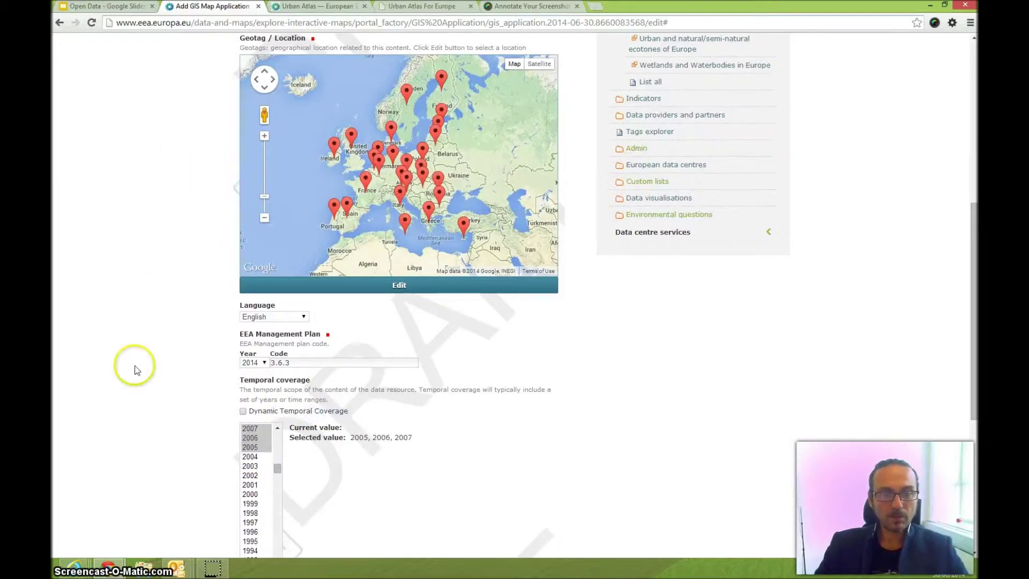
{"action": "scroll", "coordinate": [127, 408], "scroll_direction": "down", "scroll_amount": 4}
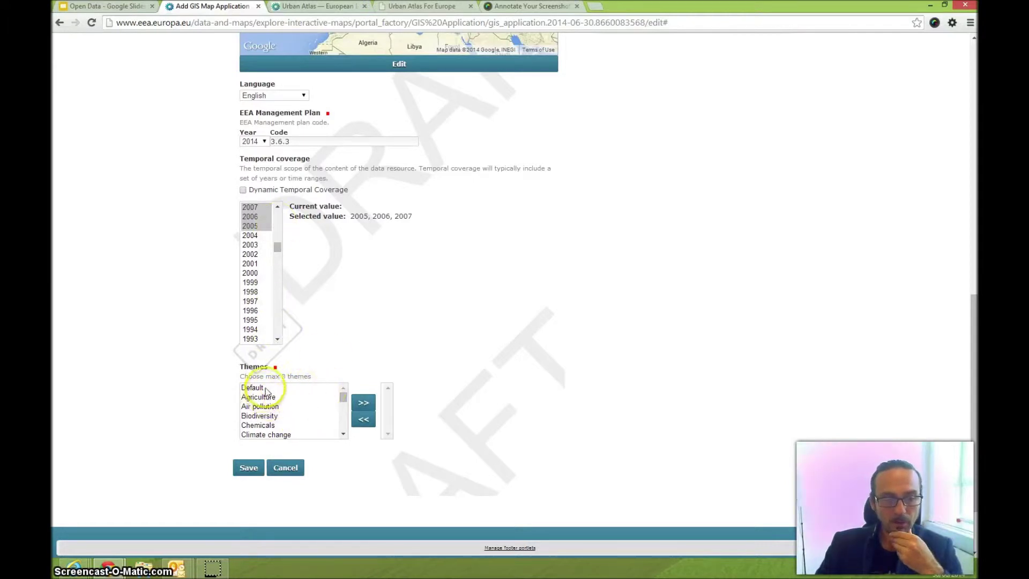
Step: Add Land use and Urban environment to the chosen themes
{"action": "left_click_drag", "start_coordinate": [343, 403], "coordinate": [345, 418]}
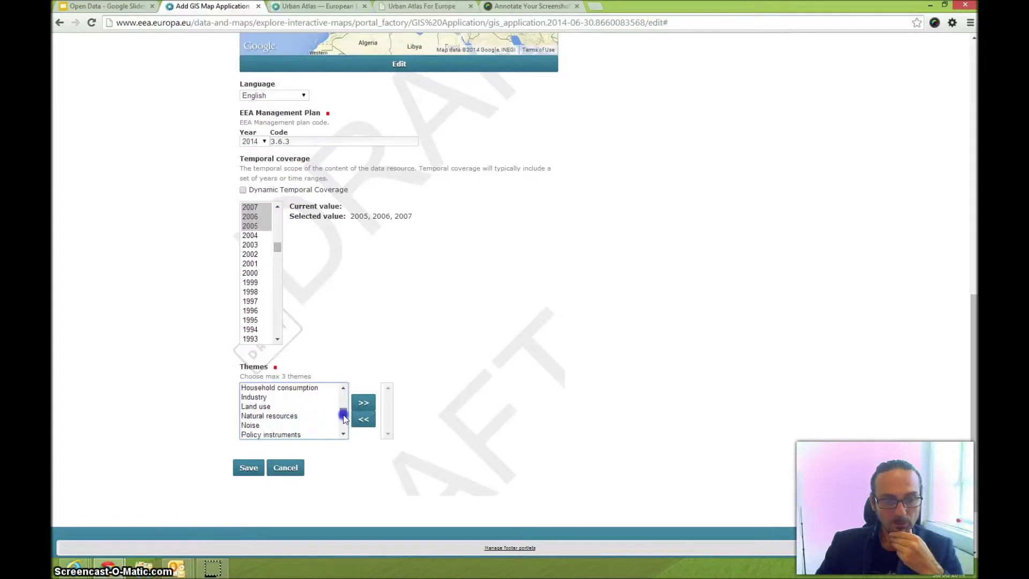
{"action": "left_click", "coordinate": [289, 409]}
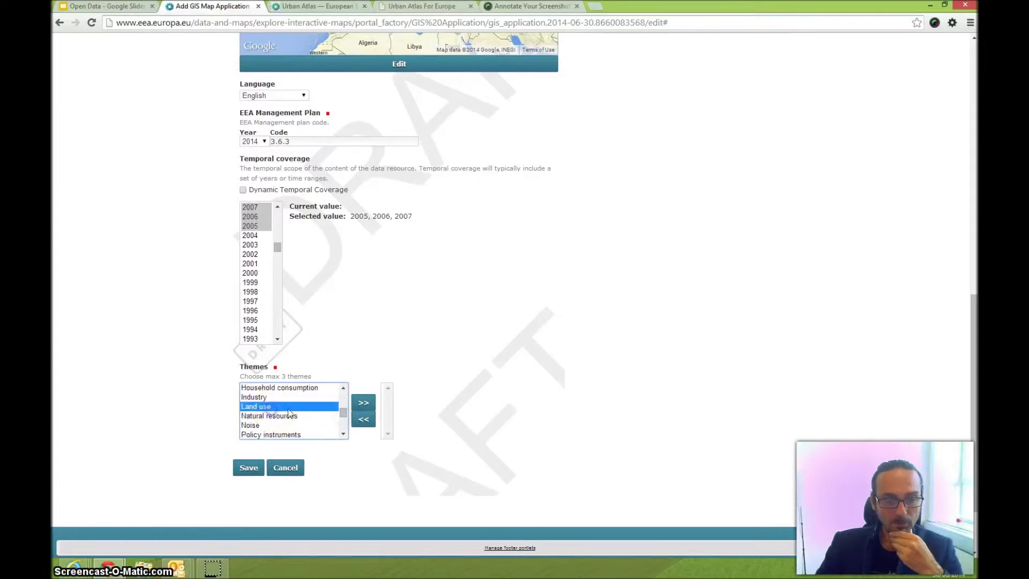
{"action": "left_click", "coordinate": [364, 405]}
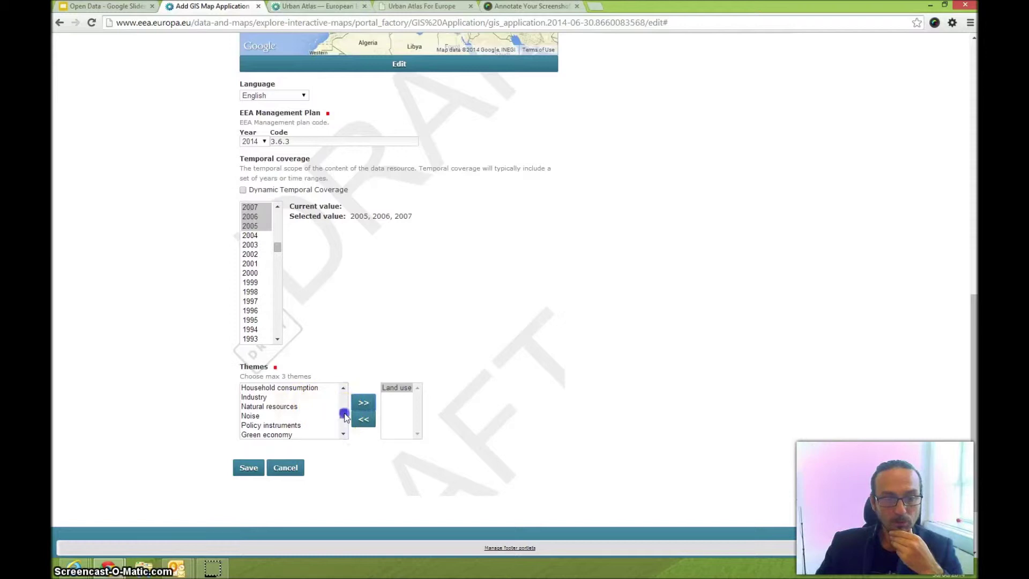
{"action": "mouse_move", "coordinate": [344, 414]}
{"action": "left_mouse_down"}
{"action": "mouse_move", "coordinate": [344, 390]}
{"action": "mouse_move", "coordinate": [344, 431]}
{"action": "left_mouse_up"}
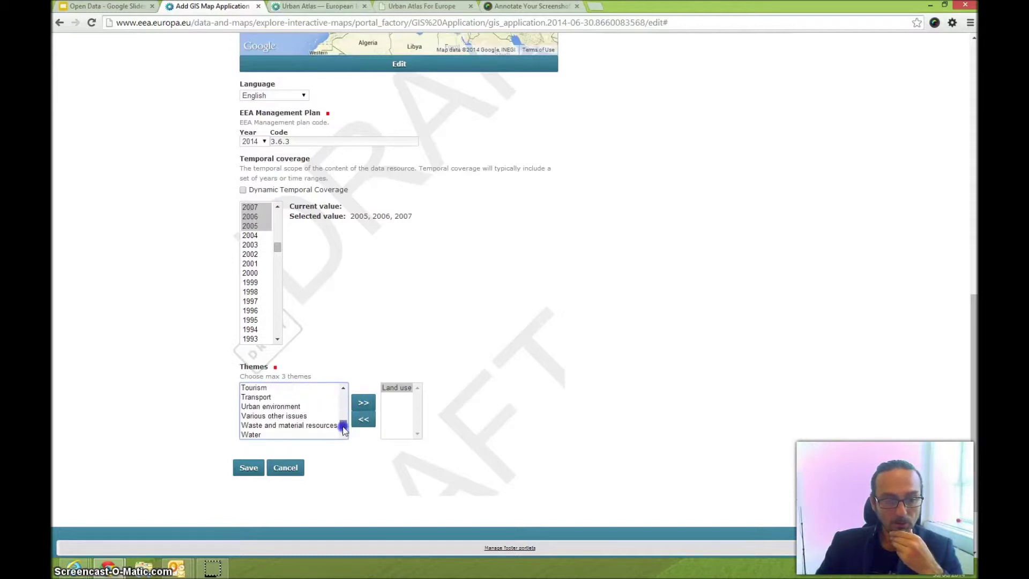
{"action": "left_click", "coordinate": [282, 408]}
{"action": "left_click", "coordinate": [371, 402]}
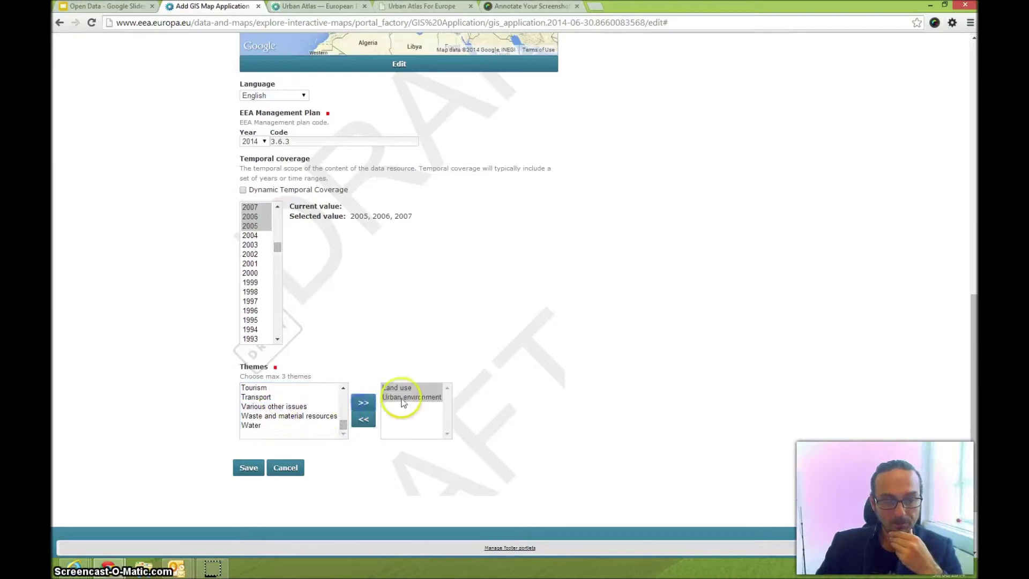
Step: Remove Land use from the chosen themes after checking the Urban Atlas dataset's topics
{"action": "left_click", "coordinate": [403, 388]}
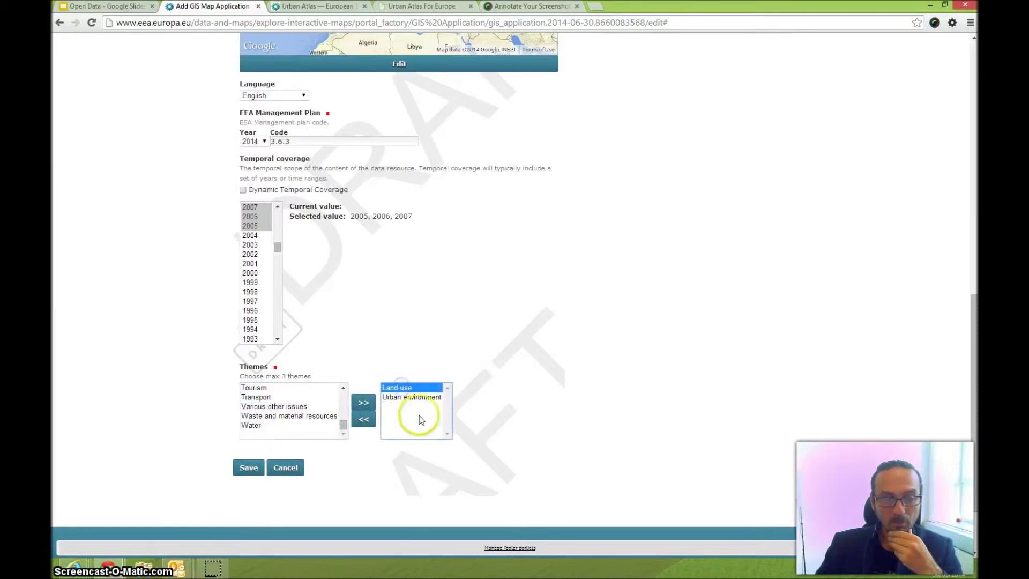
{"action": "scroll", "coordinate": [524, 409], "scroll_direction": "up", "scroll_amount": 1}
{"action": "scroll", "coordinate": [524, 409], "scroll_direction": "up", "scroll_amount": 6}
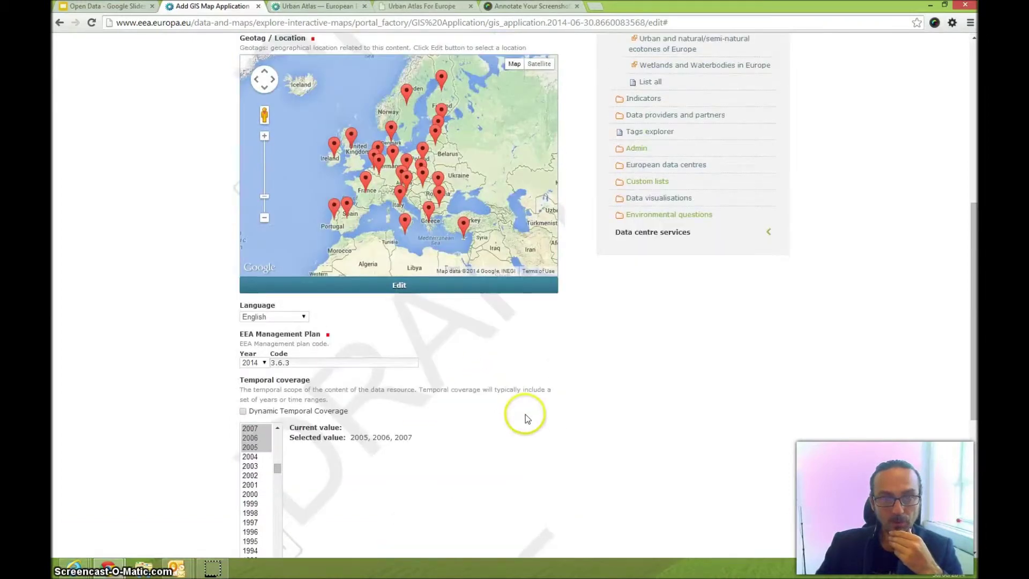
{"action": "scroll", "coordinate": [584, 475], "scroll_direction": "up", "scroll_amount": 1}
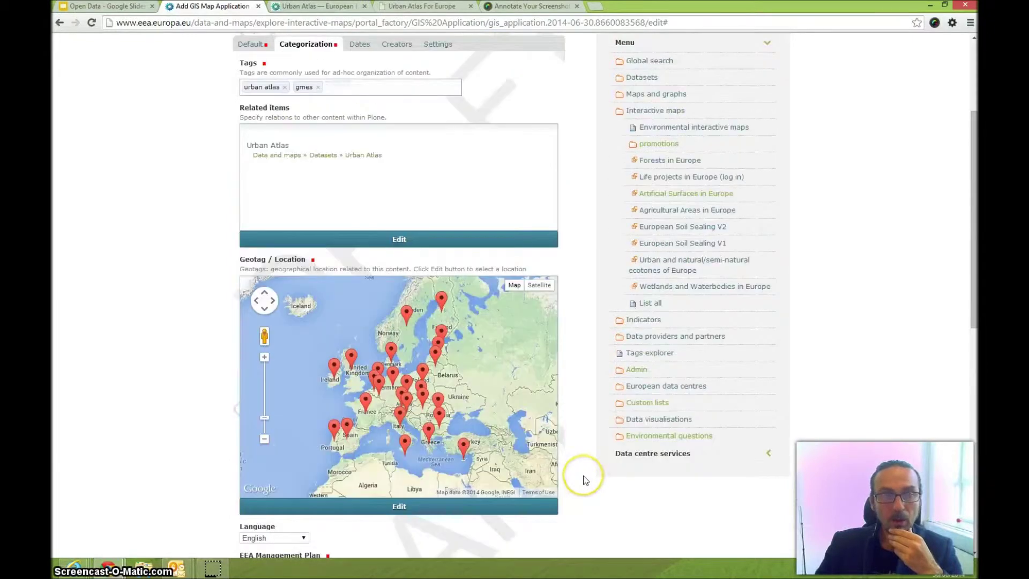
{"action": "scroll", "coordinate": [584, 478], "scroll_direction": "down", "scroll_amount": 9}
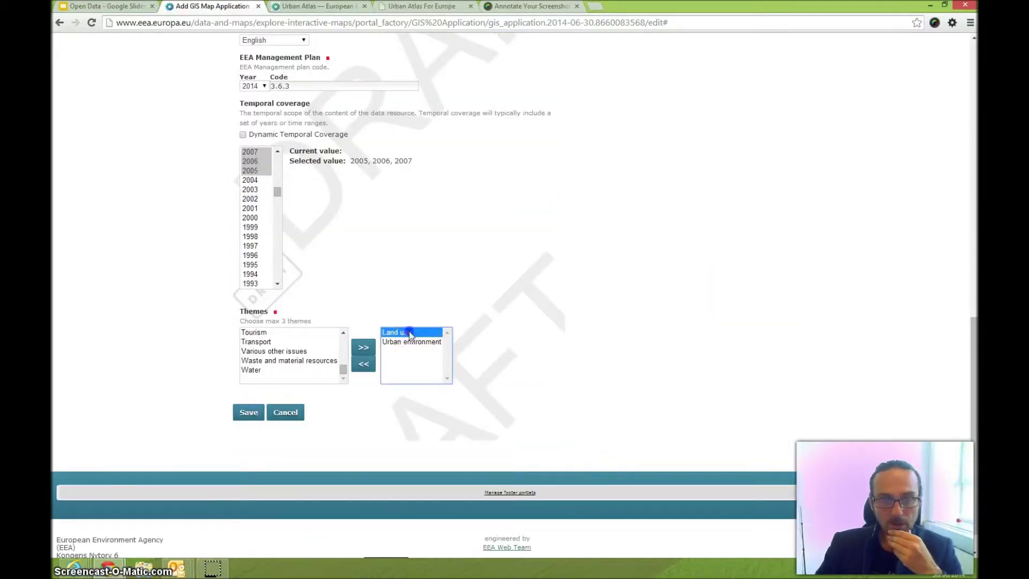
{"action": "left_click", "coordinate": [363, 367]}
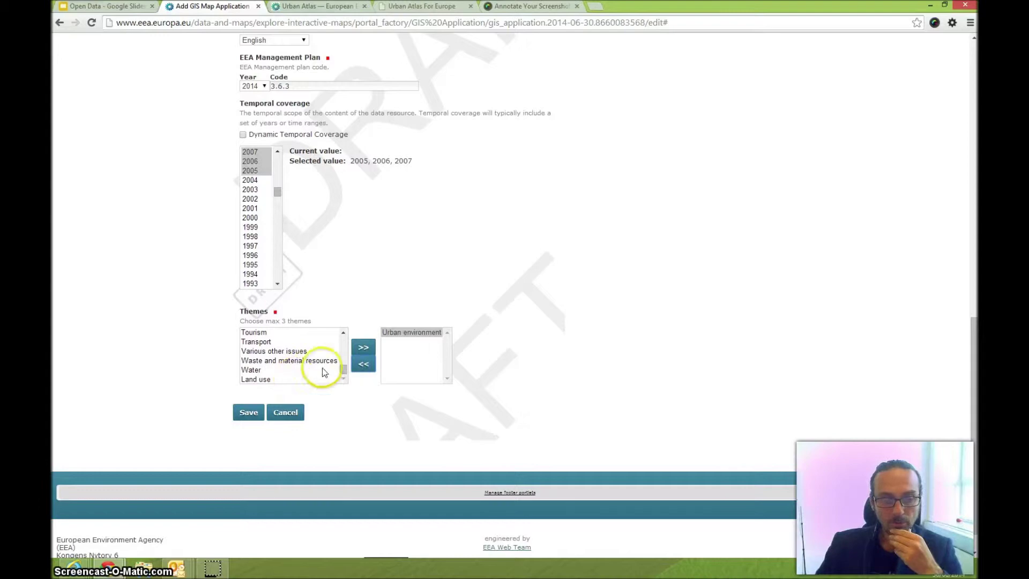
{"action": "left_click", "coordinate": [305, 5]}
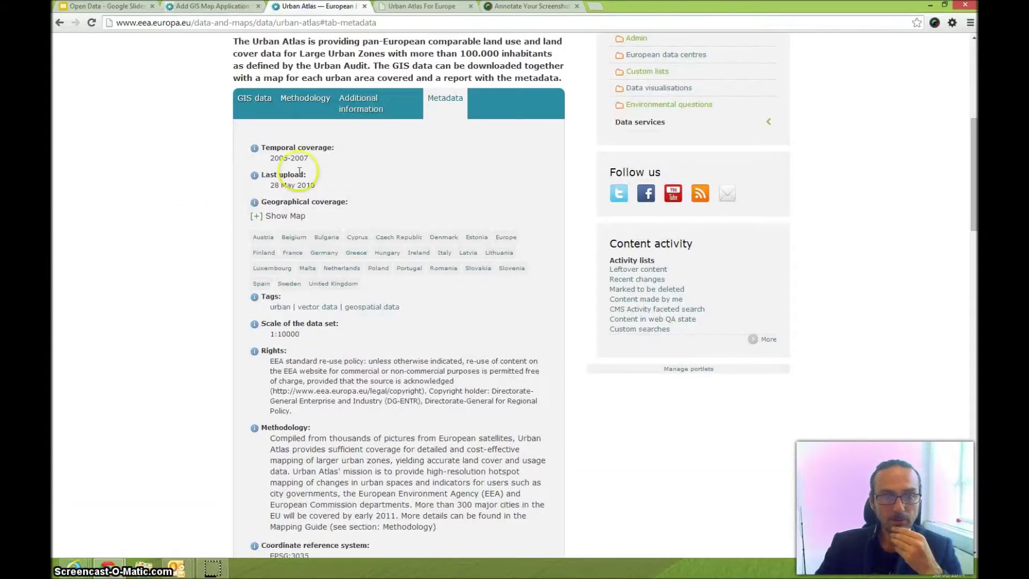
{"action": "scroll", "coordinate": [443, 172], "scroll_direction": "up", "scroll_amount": 3}
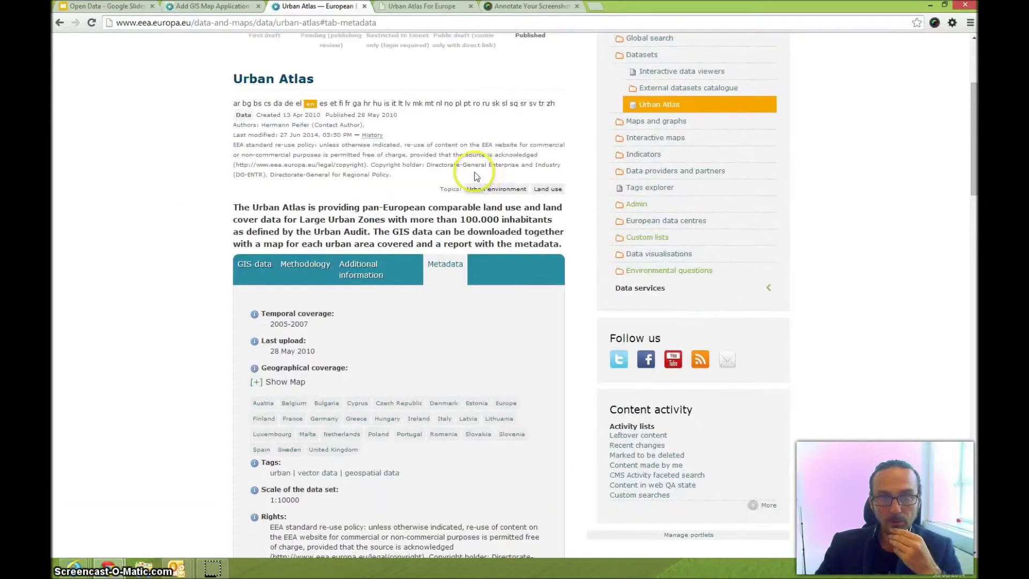
{"action": "left_click", "coordinate": [197, 7]}
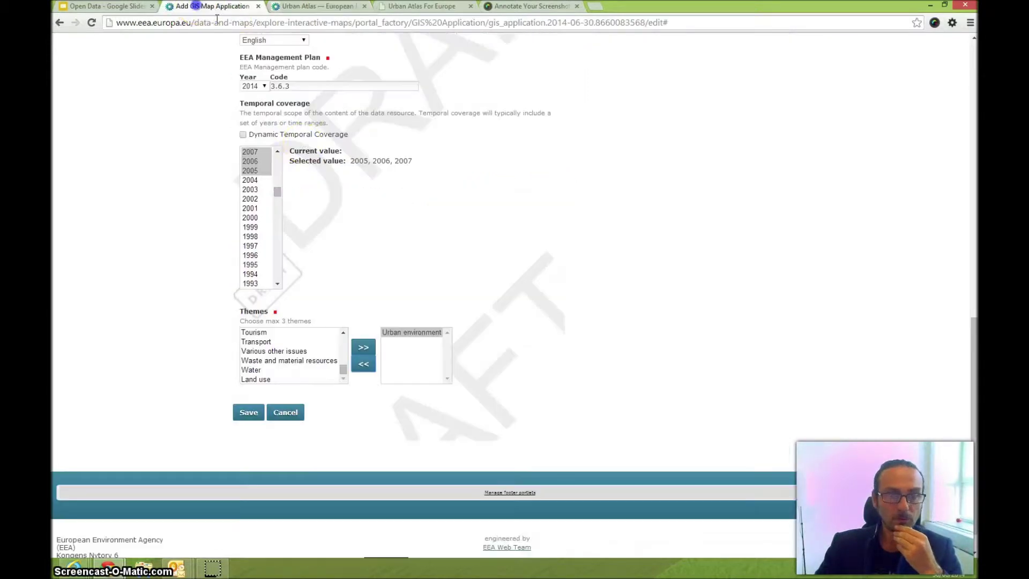
{"action": "left_click", "coordinate": [263, 379]}
Step: Add Land use as a second theme and review the Dates, Creators and Settings tabs
{"action": "left_click", "coordinate": [364, 348]}
{"action": "scroll", "coordinate": [461, 261], "scroll_direction": "up", "scroll_amount": 5}
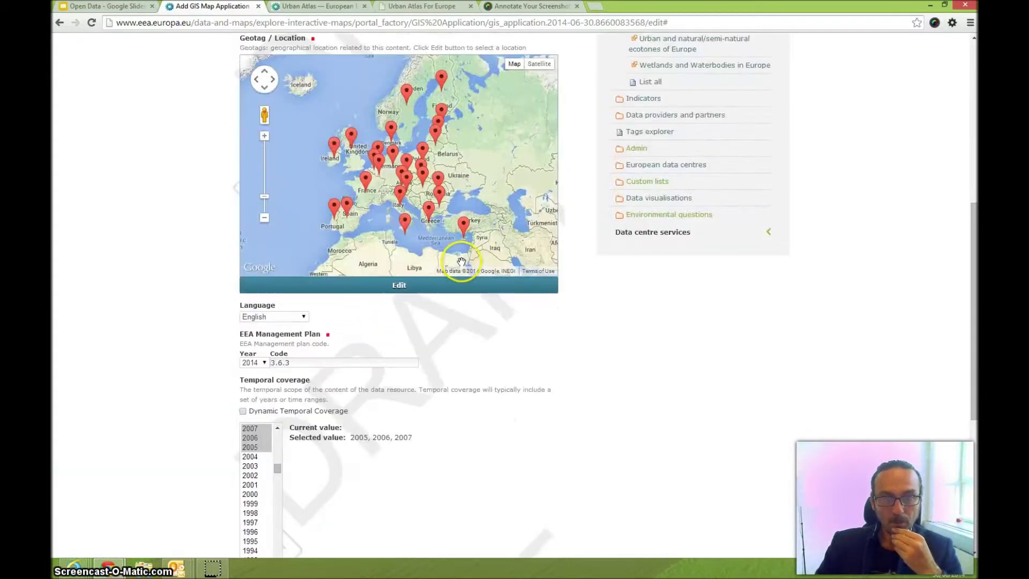
{"action": "scroll", "coordinate": [570, 223], "scroll_direction": "up", "scroll_amount": 7}
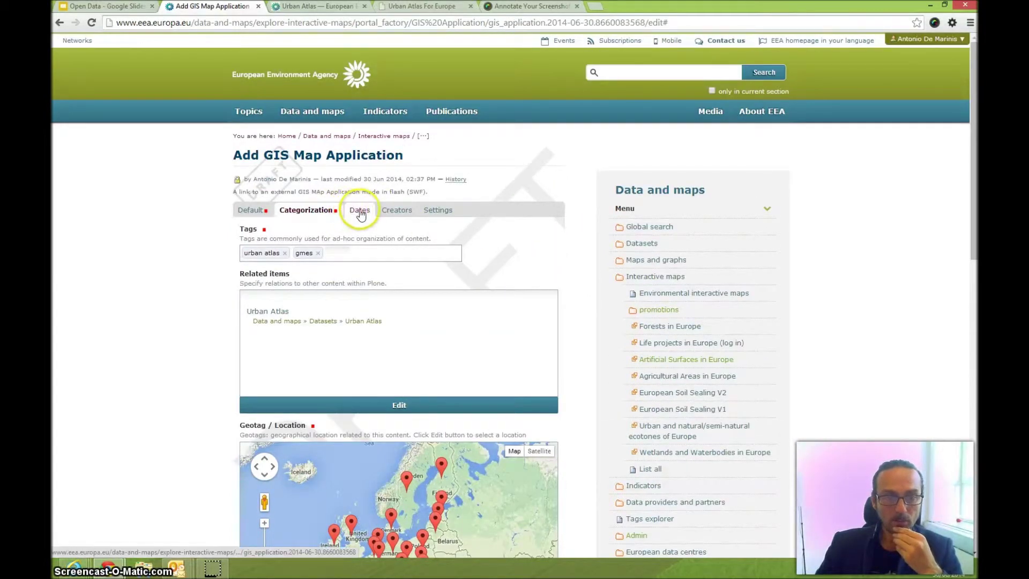
{"action": "left_click", "coordinate": [360, 213]}
{"action": "left_click", "coordinate": [390, 212]}
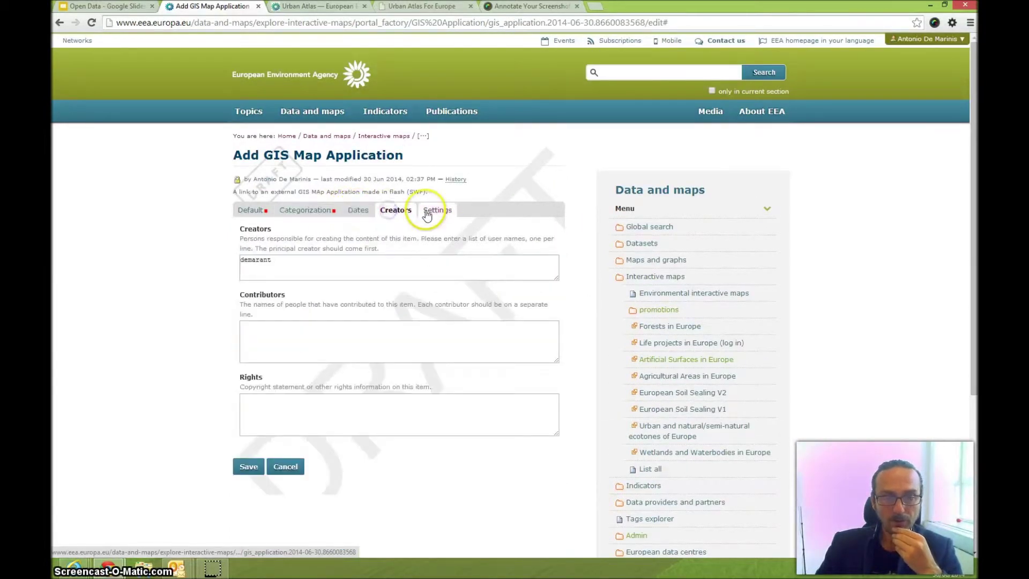
{"action": "left_click", "coordinate": [362, 209]}
{"action": "left_click", "coordinate": [391, 209]}
{"action": "left_click", "coordinate": [430, 210]}
{"action": "left_click", "coordinate": [395, 210]}
{"action": "left_click", "coordinate": [358, 210]}
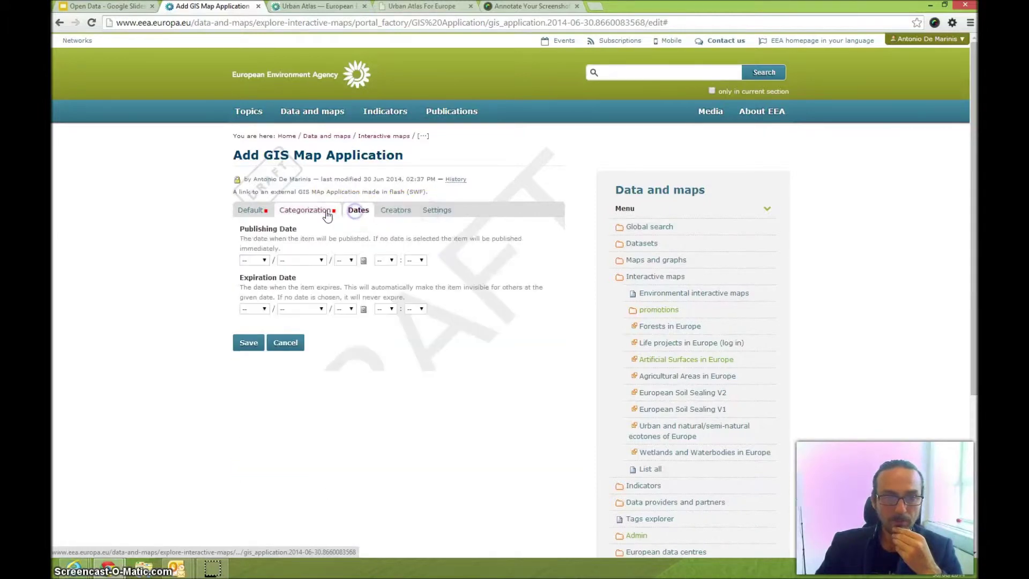
{"action": "left_click", "coordinate": [265, 213]}
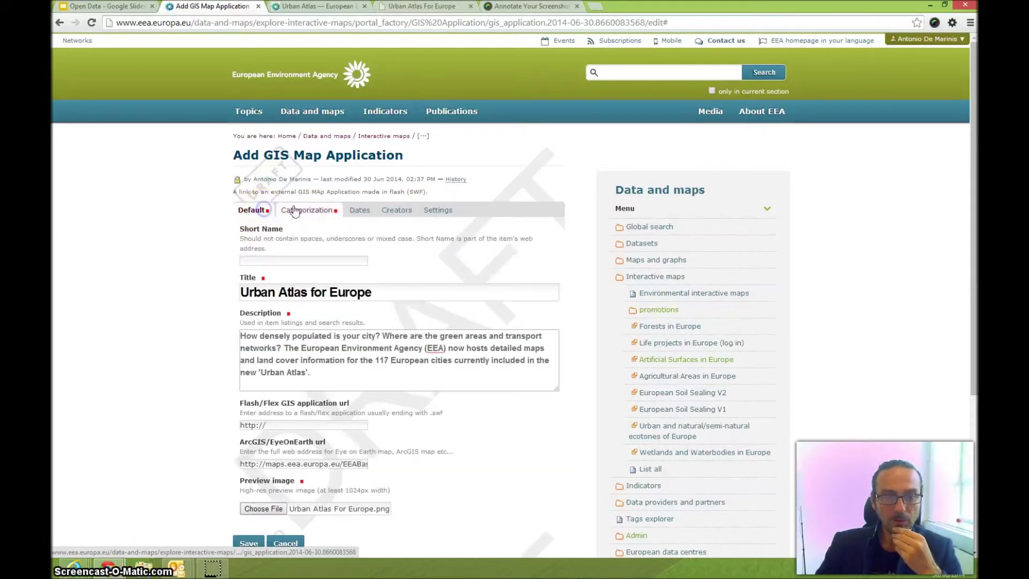
{"action": "scroll", "coordinate": [148, 333], "scroll_direction": "down", "scroll_amount": 4}
Step: Save the Urban Atlas for Europe application and dismiss the new-item notification
{"action": "left_click", "coordinate": [232, 327]}
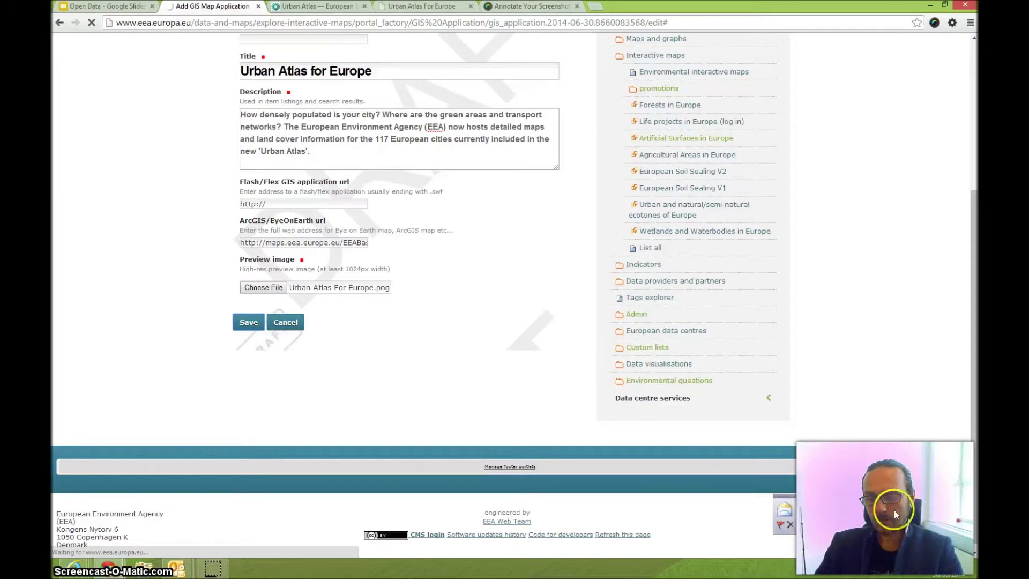
{"action": "left_click", "coordinate": [834, 518]}
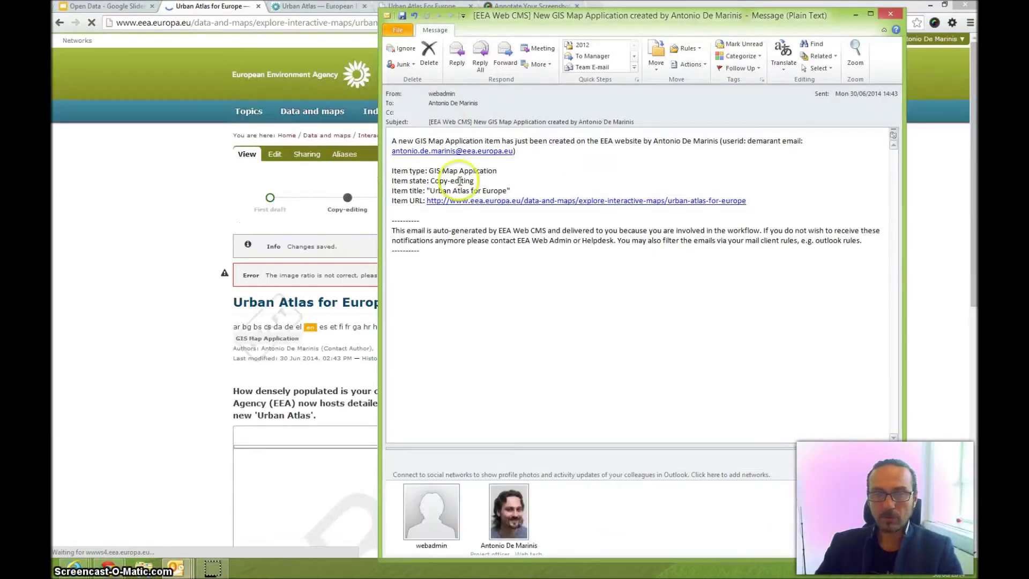
{"action": "left_click", "coordinate": [856, 16]}
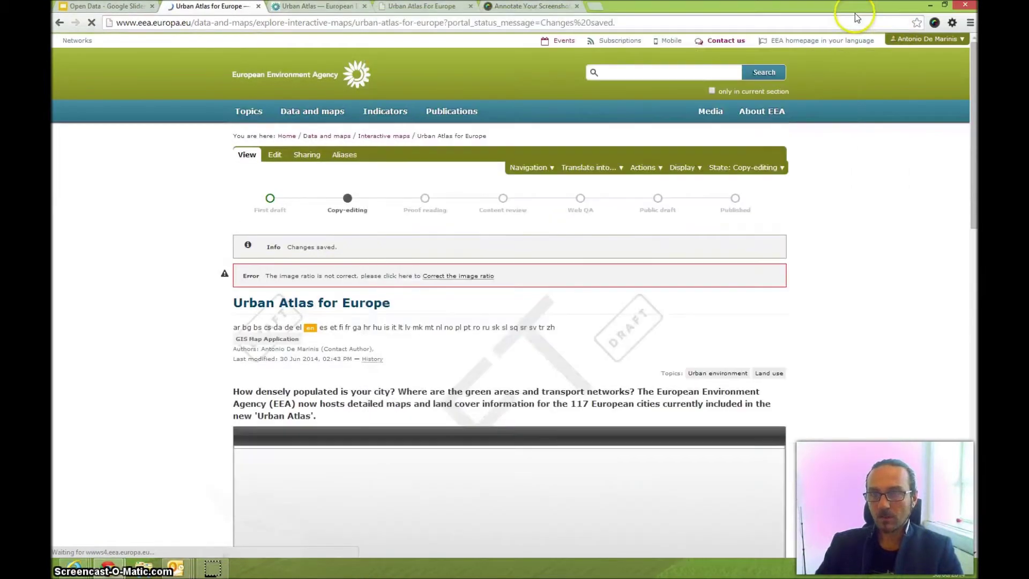
{"action": "scroll", "coordinate": [873, 283], "scroll_direction": "down", "scroll_amount": 2}
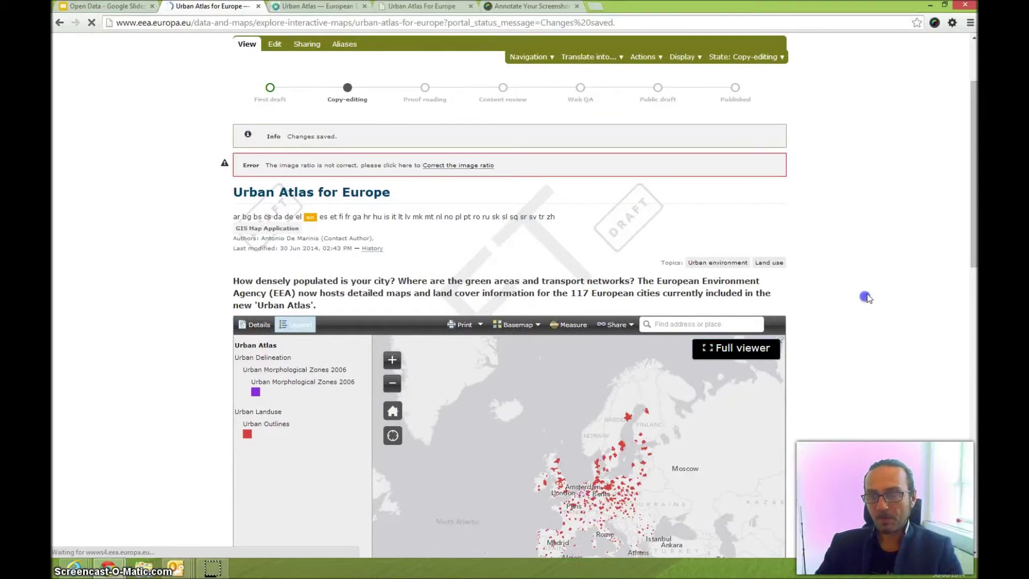
{"action": "scroll", "coordinate": [869, 292], "scroll_direction": "down", "scroll_amount": 1}
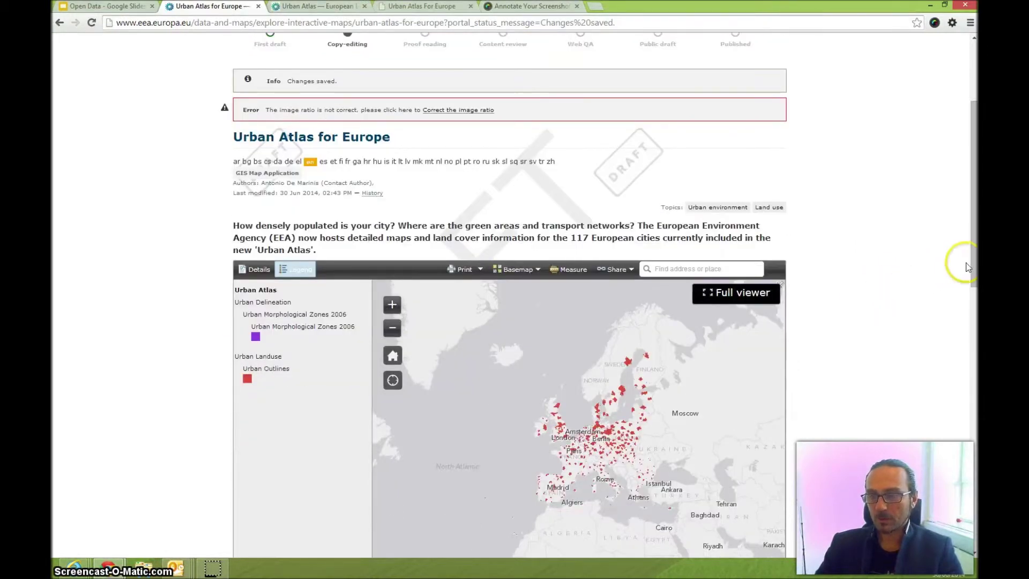
{"action": "left_click_drag", "start_coordinate": [974, 264], "coordinate": [974, 285]}
{"action": "scroll", "coordinate": [884, 287], "scroll_direction": "up", "scroll_amount": 1}
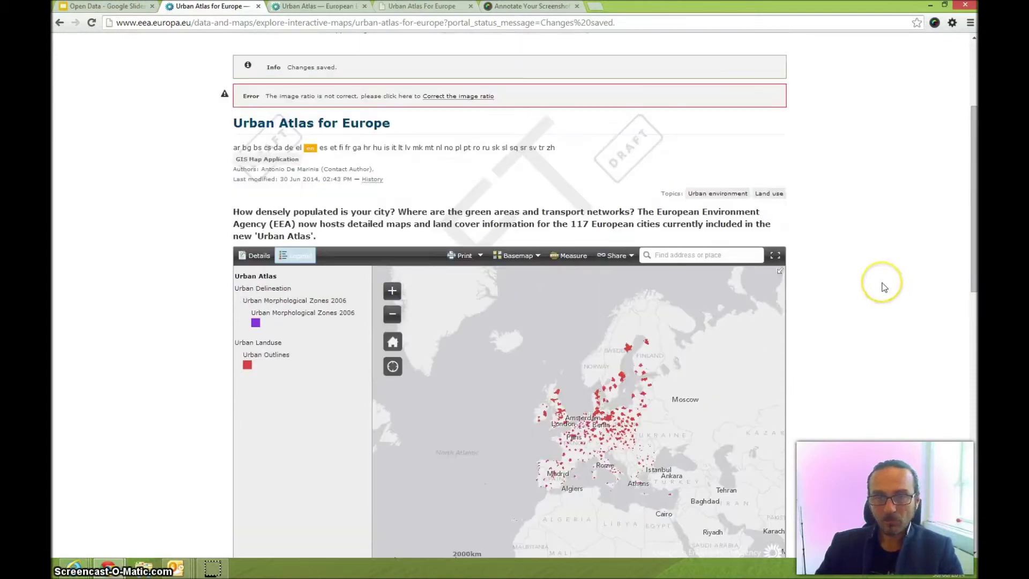
{"action": "scroll", "coordinate": [885, 286], "scroll_direction": "up", "scroll_amount": 1}
{"action": "scroll", "coordinate": [884, 287], "scroll_direction": "down", "scroll_amount": 2}
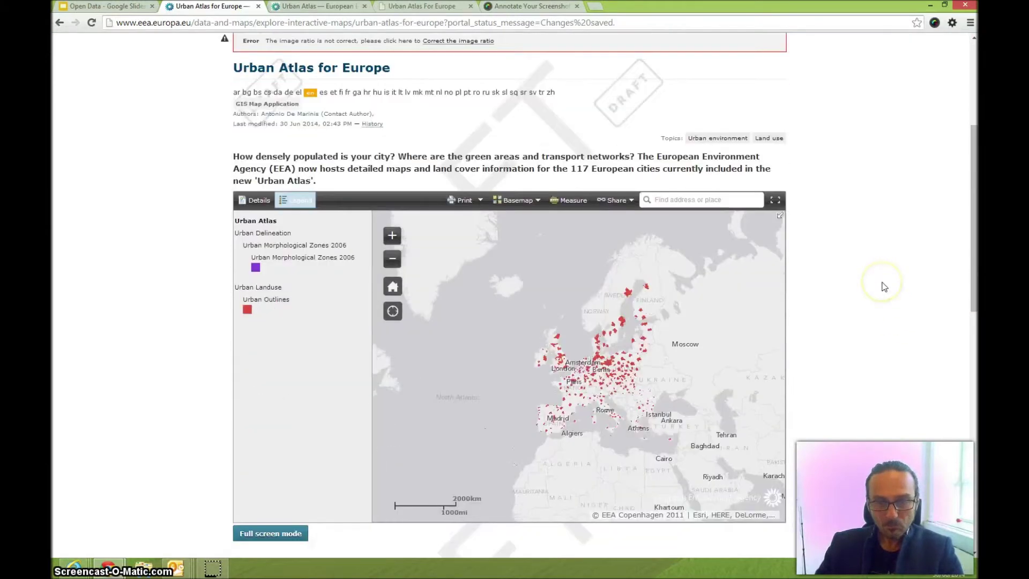
{"action": "scroll", "coordinate": [154, 329], "scroll_direction": "down", "scroll_amount": 3}
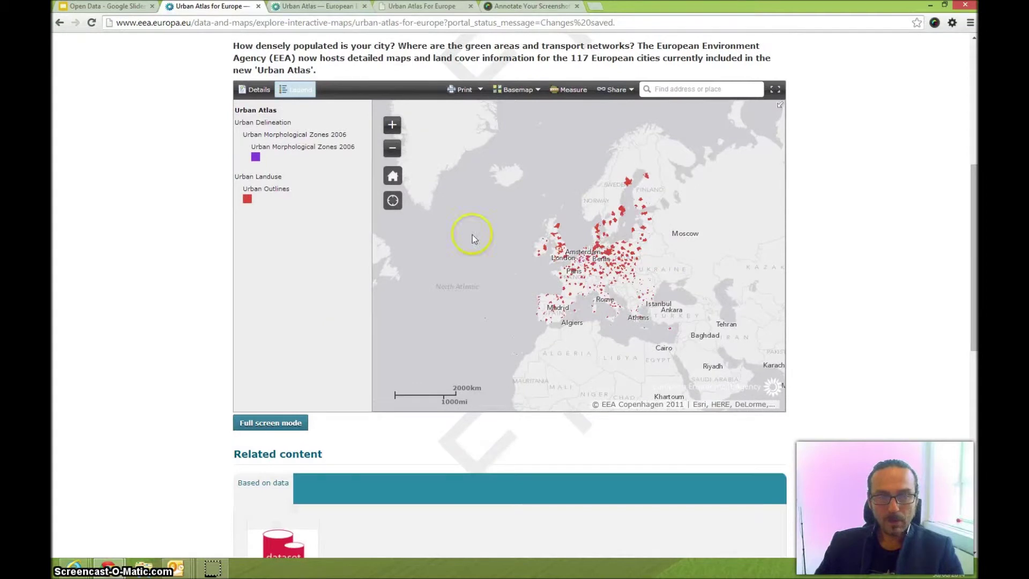
{"action": "scroll", "coordinate": [199, 336], "scroll_direction": "up", "scroll_amount": 5}
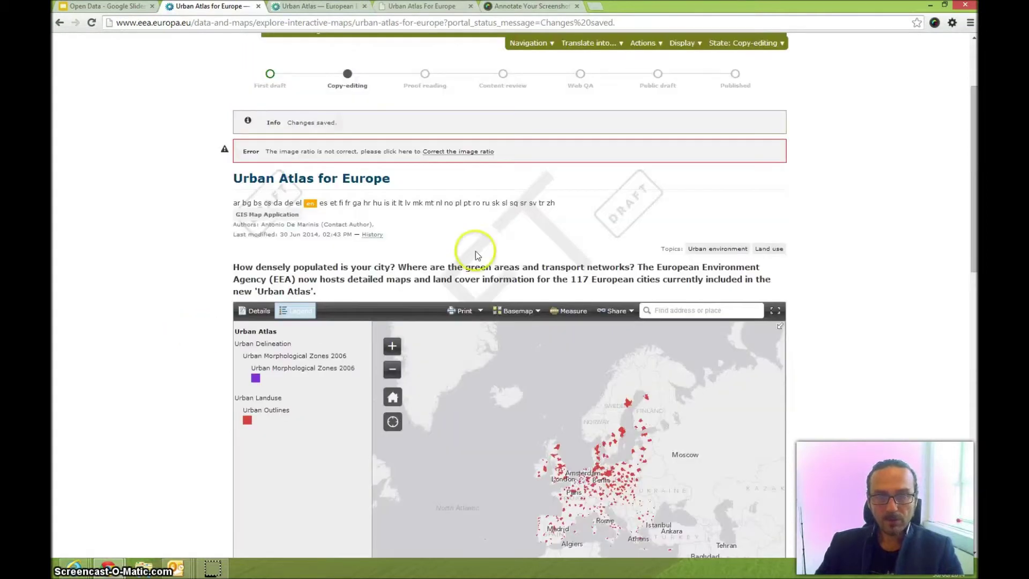
{"action": "scroll", "coordinate": [477, 254], "scroll_direction": "up", "scroll_amount": 3}
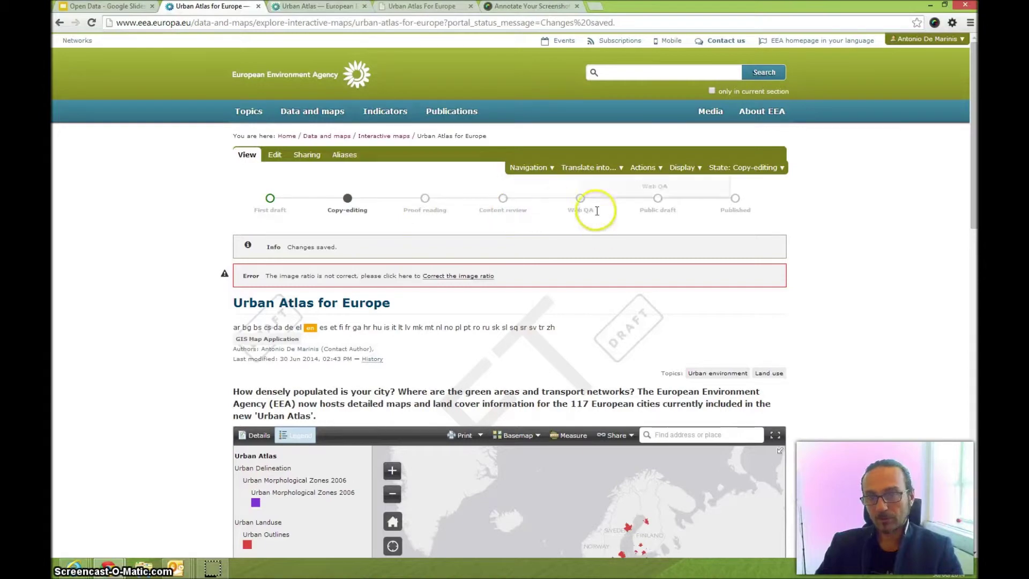
{"action": "scroll", "coordinate": [563, 288], "scroll_direction": "down", "scroll_amount": 2}
{"action": "scroll", "coordinate": [656, 284], "scroll_direction": "up", "scroll_amount": 2}
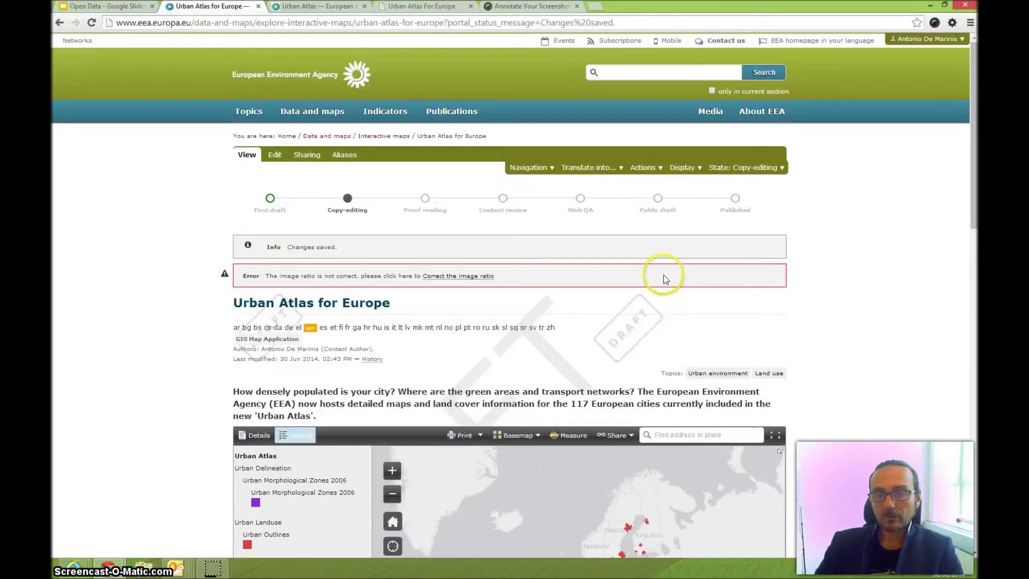
{"action": "scroll", "coordinate": [818, 287], "scroll_direction": "down", "scroll_amount": 6}
{"action": "scroll", "coordinate": [822, 285], "scroll_direction": "up", "scroll_amount": 6}
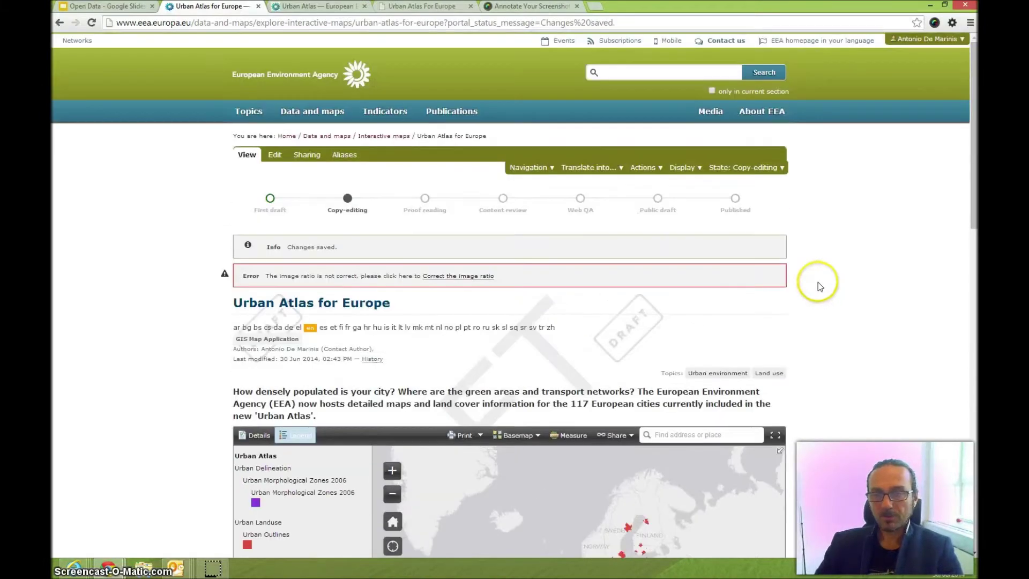
{"action": "left_click", "coordinate": [765, 169]}
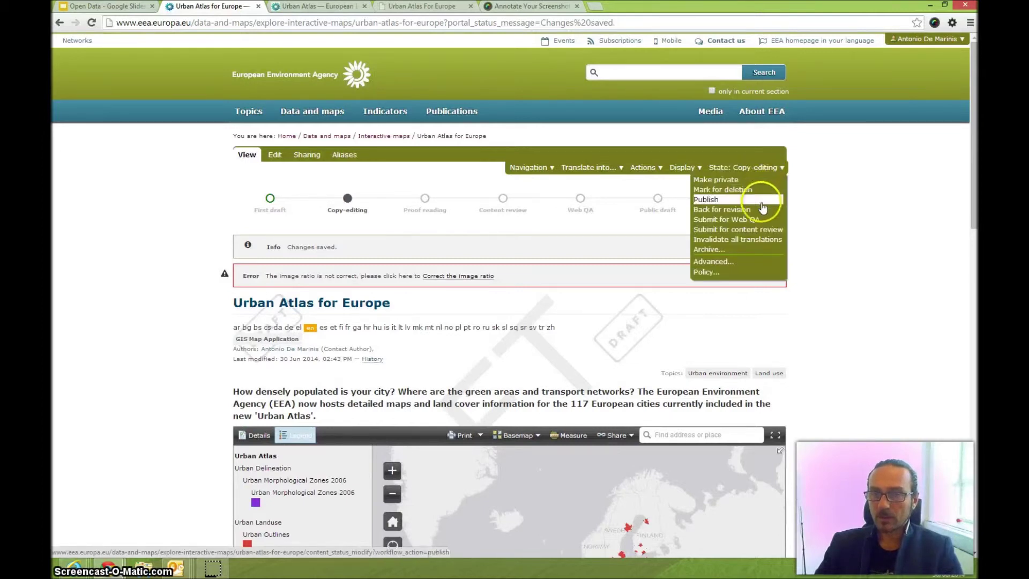
Step: Choose Submit for content review from the Copy-editing State menu
{"action": "left_click", "coordinate": [774, 231]}
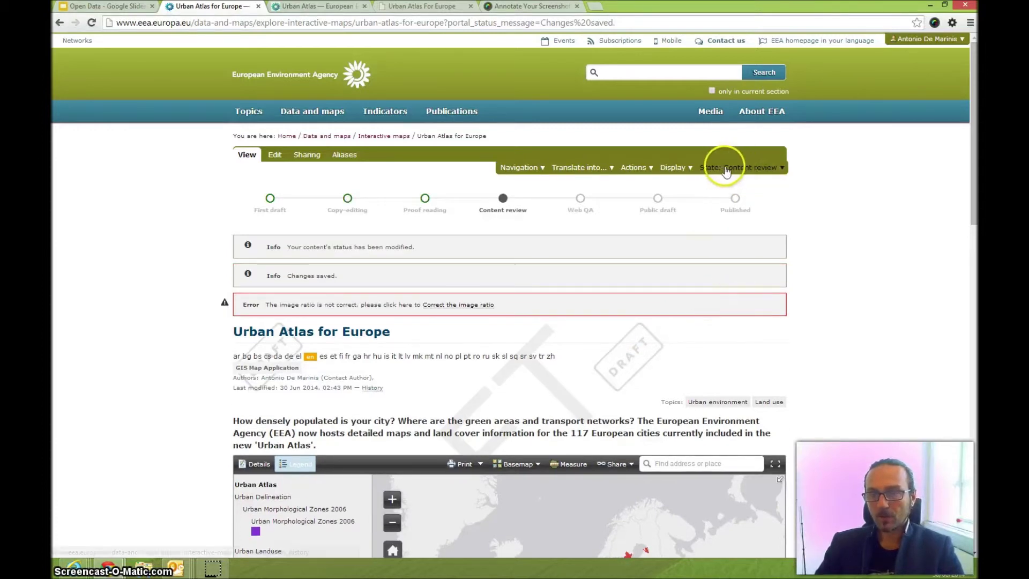
{"action": "scroll", "coordinate": [819, 288], "scroll_direction": "down", "scroll_amount": 1}
{"action": "scroll", "coordinate": [819, 288], "scroll_direction": "up", "scroll_amount": 1}
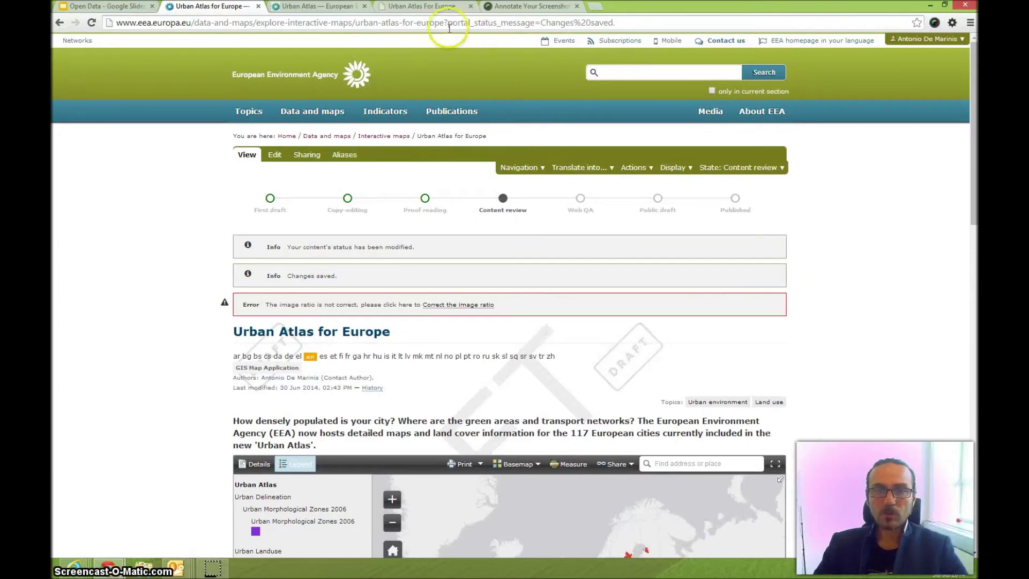
{"action": "left_click_drag", "start_coordinate": [444, 23], "coordinate": [91, 21]}
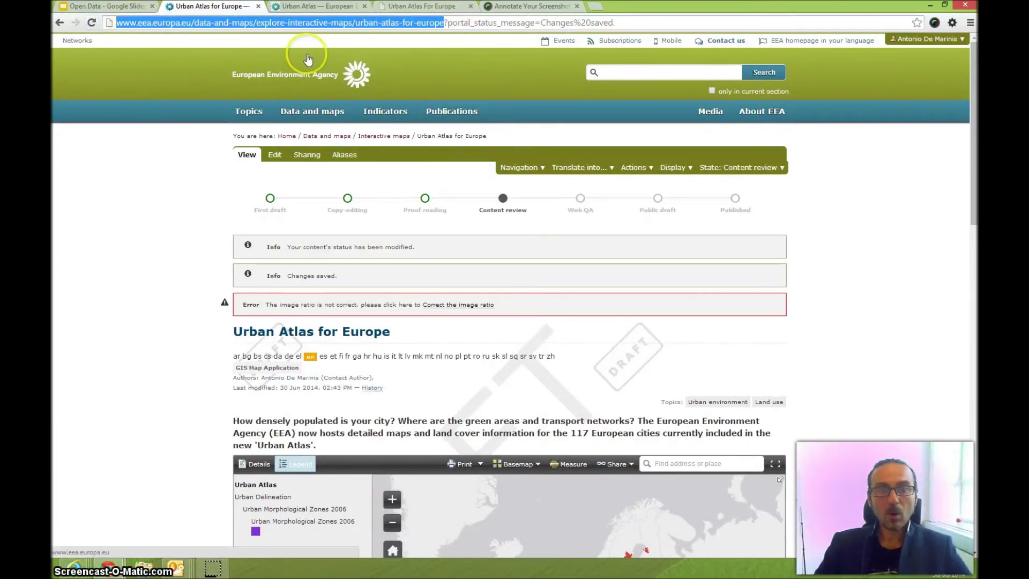
{"action": "left_click", "coordinate": [541, 243]}
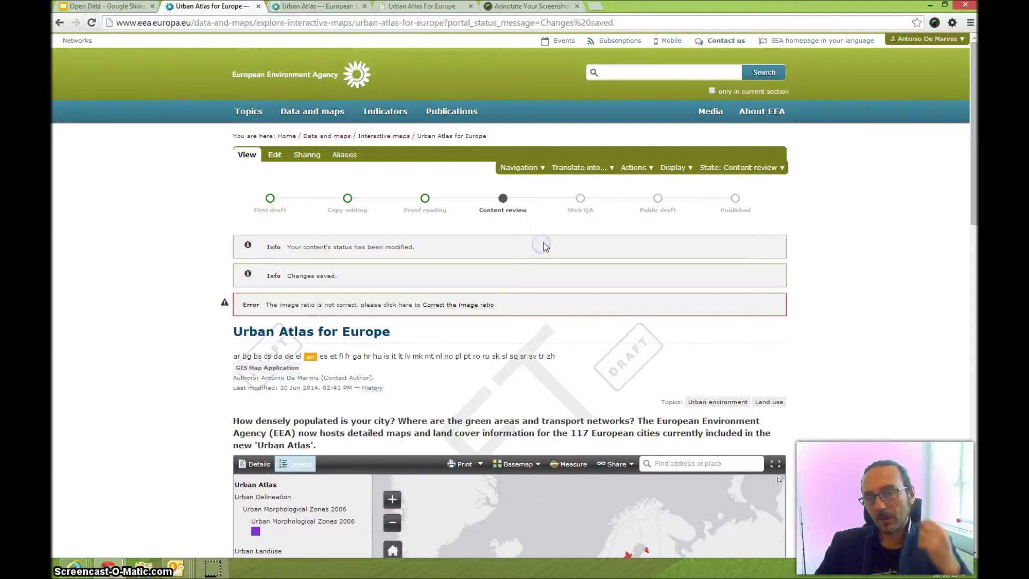